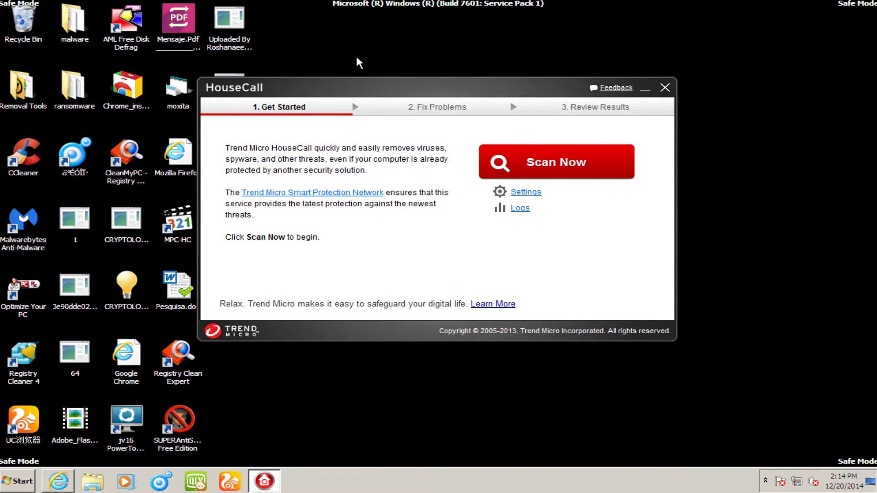
Move the HouseCall window aside and bring the HouseCall web page forward in Internet Explorer.
left_click_drag(337, 94, 335, 85)
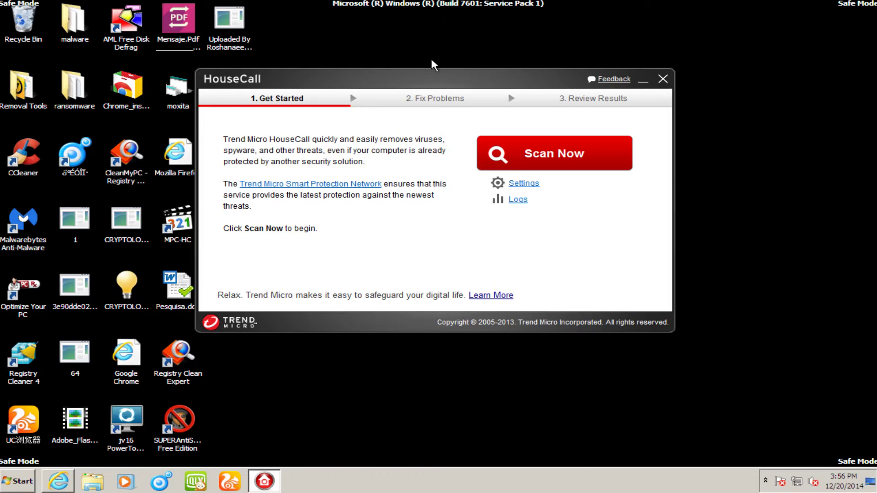
left_click_drag(413, 86, 430, 75)
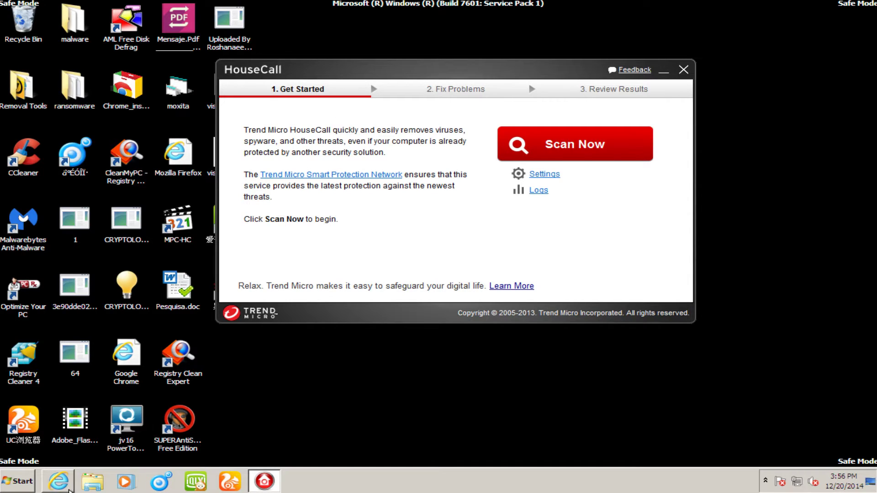
left_click(69, 490)
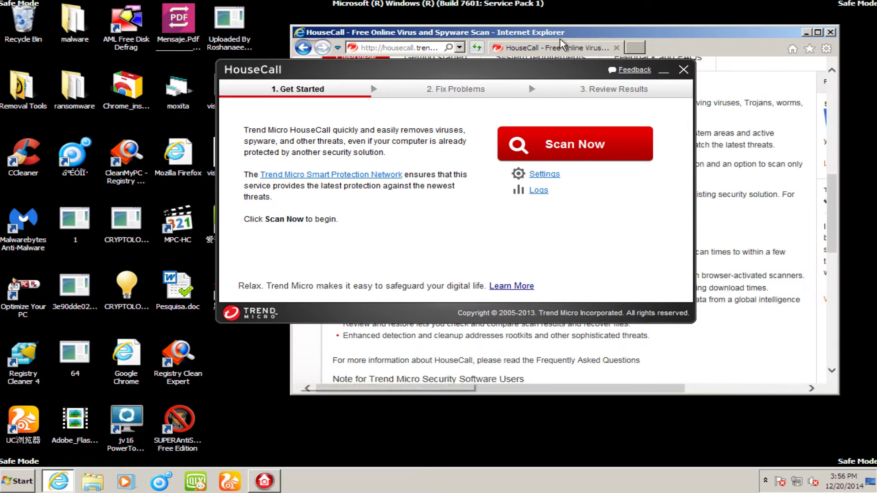
left_click(661, 72)
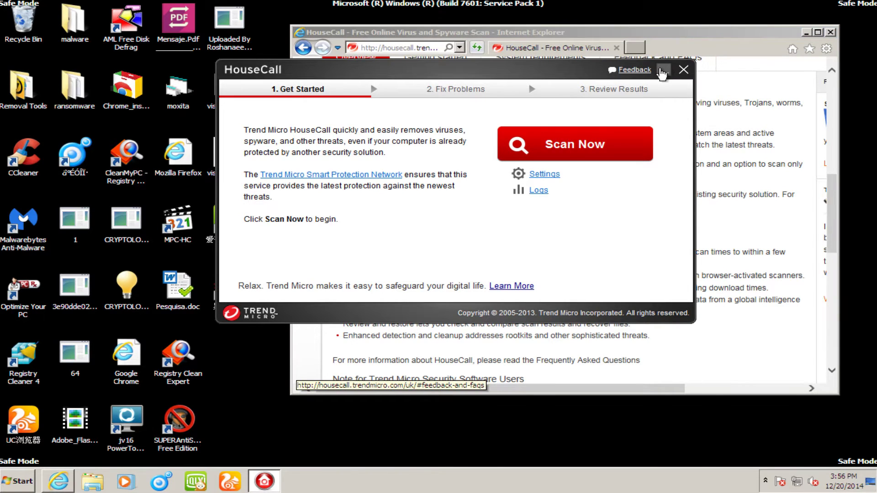
Minimize HouseCall to scroll the overview page, then restore the HouseCall window.
left_click(662, 72)
scroll(517, 183, "up", 2)
scroll(465, 196, "down", 1)
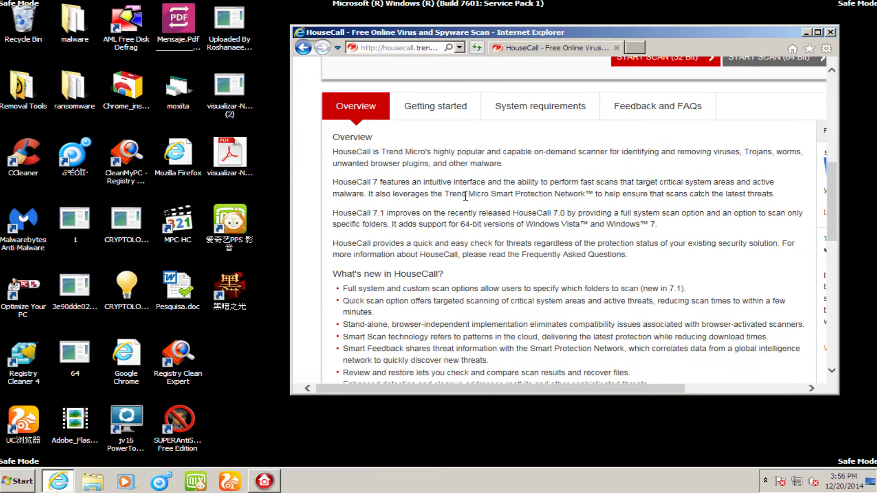
scroll(465, 195, "down", 1)
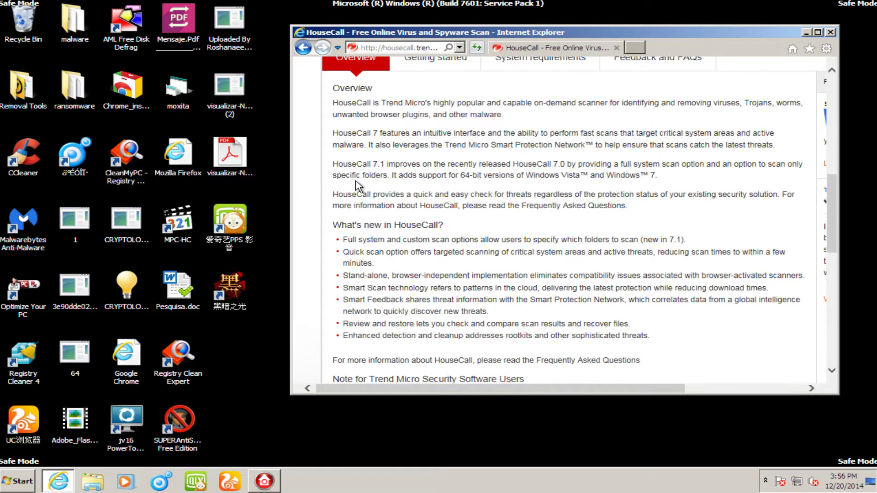
left_click(277, 482)
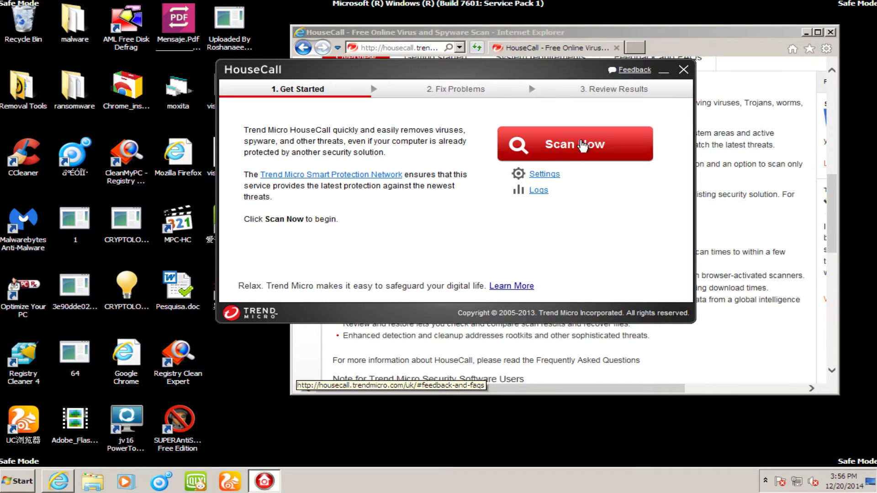
Review the HouseCall Smart Feedback settings and cancel without saving.
left_click(544, 174)
left_click(420, 110)
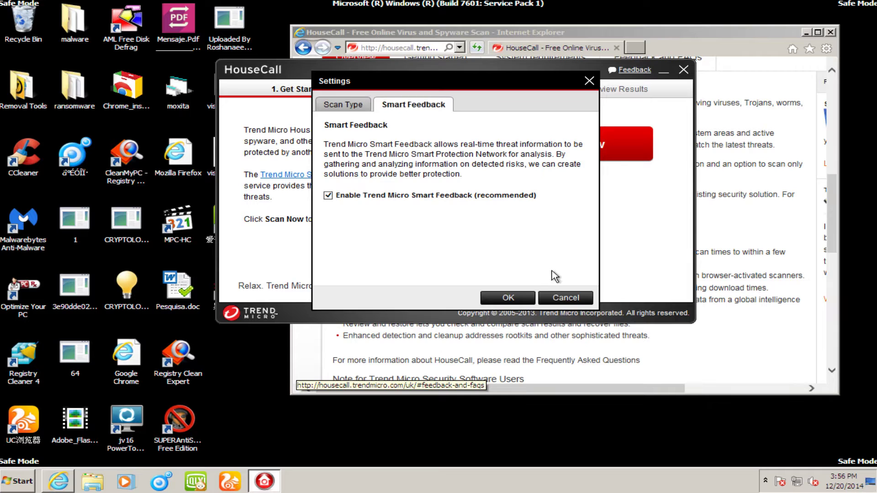
left_click(557, 298)
Check the empty scan log, then close HouseCall.
left_click_drag(381, 77, 413, 69)
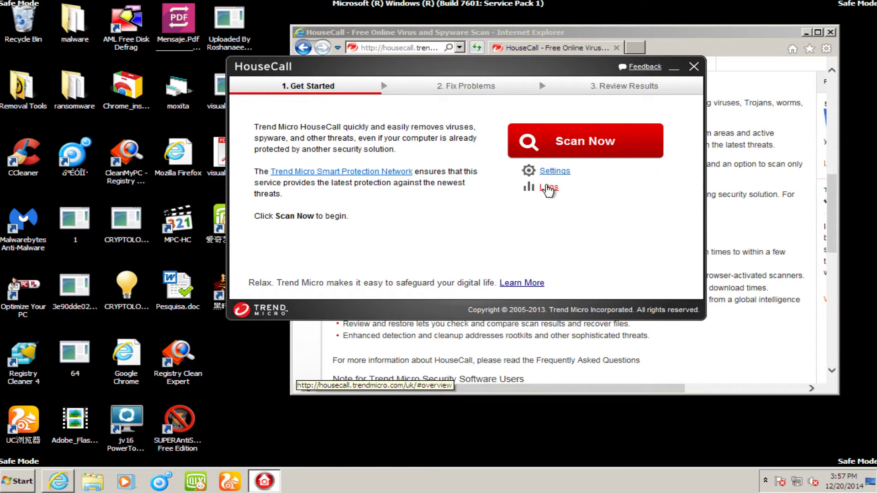
left_click(549, 187)
left_click(678, 68)
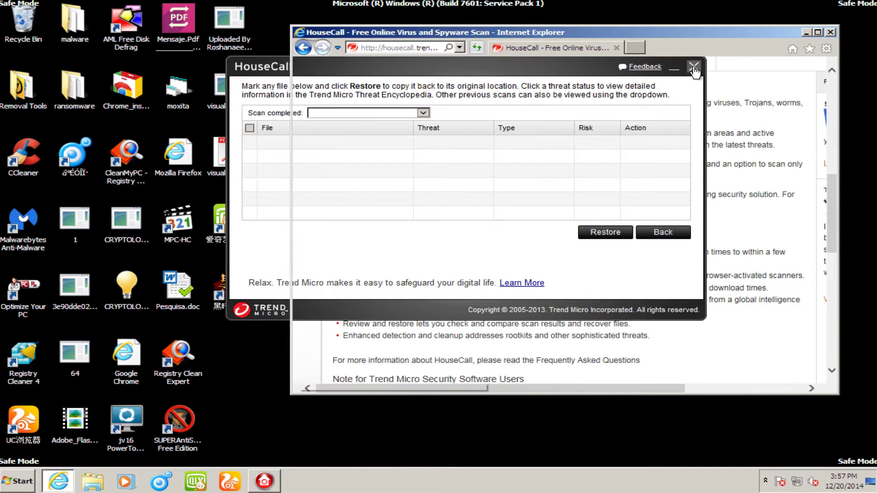
scroll(548, 212, "up", 5)
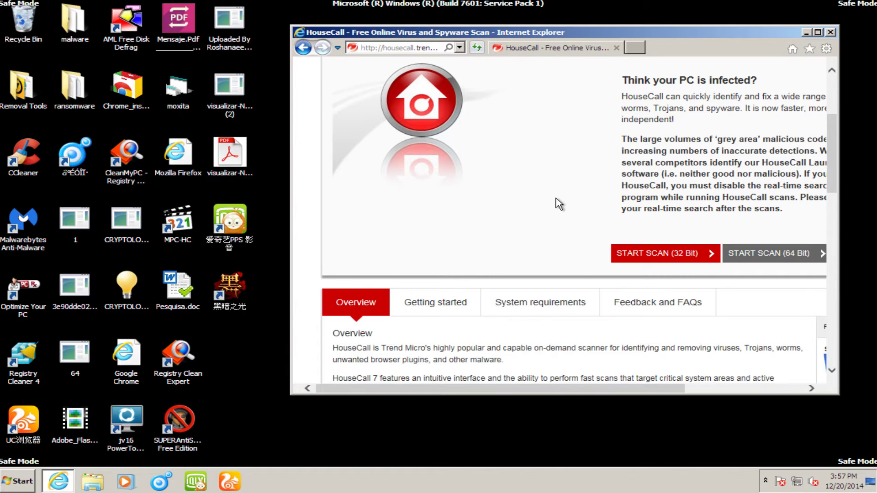
Download the 32-bit HousecallLauncher.exe, skip the share request, and run it.
scroll(560, 204, "down", 2)
scroll(562, 205, "down", 6)
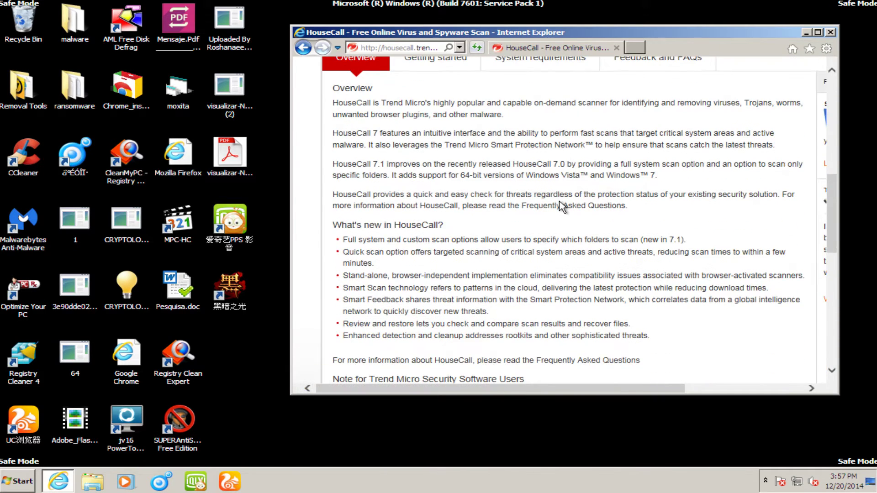
scroll(451, 250, "down", 2)
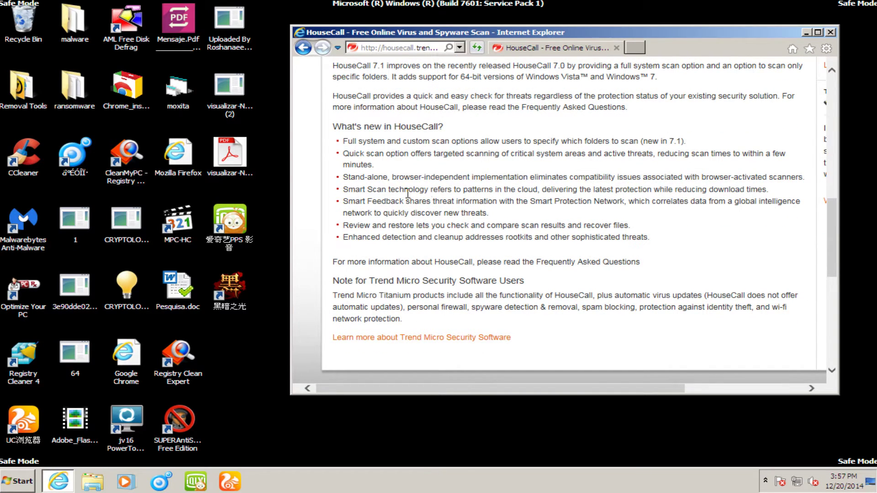
scroll(529, 215, "up", 2)
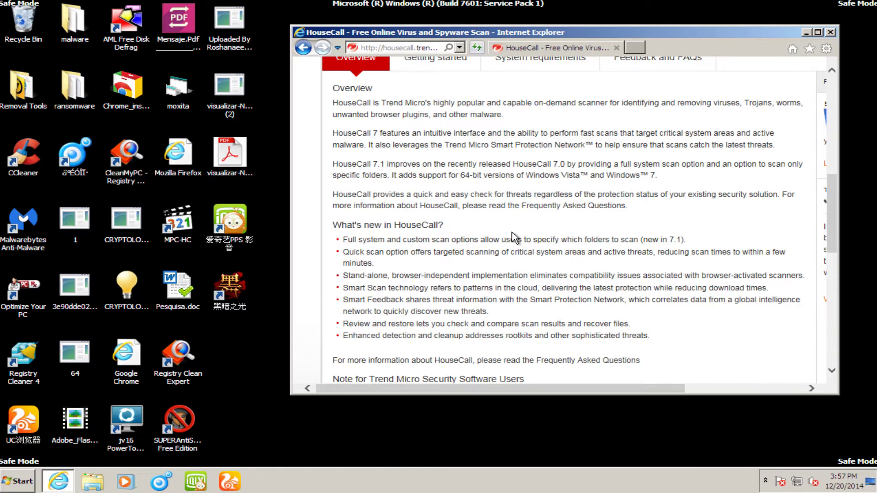
scroll(514, 235, "up", 2)
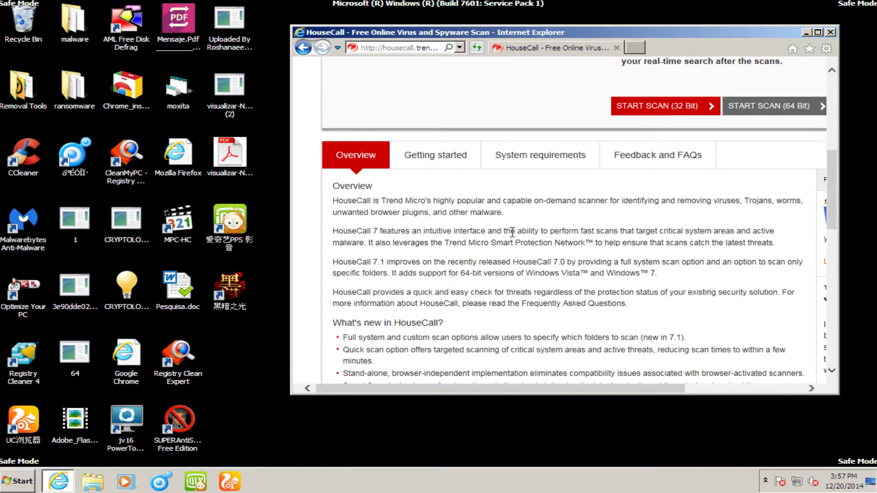
scroll(513, 233, "up", 6)
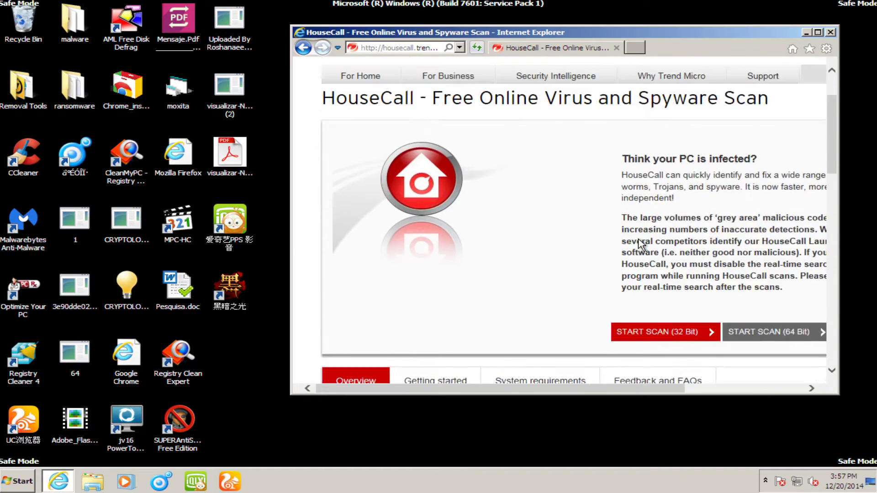
scroll(548, 228, "down", 4)
scroll(675, 272, "up", 1)
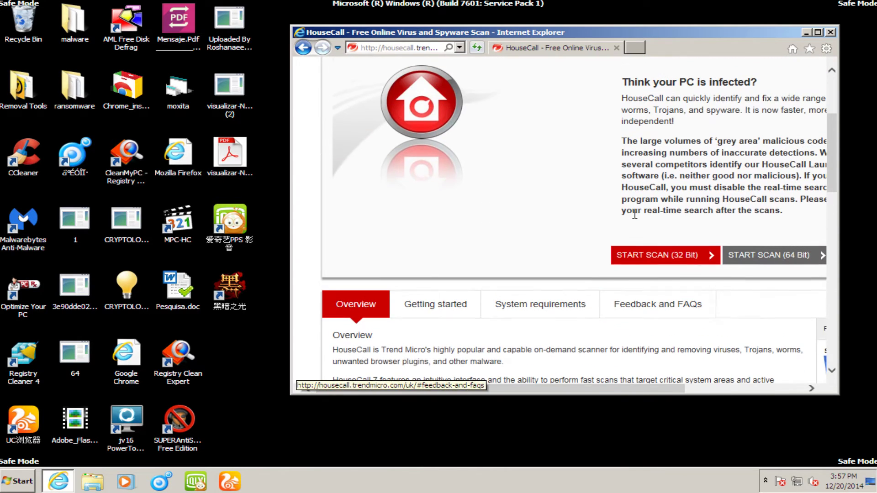
left_click(673, 257)
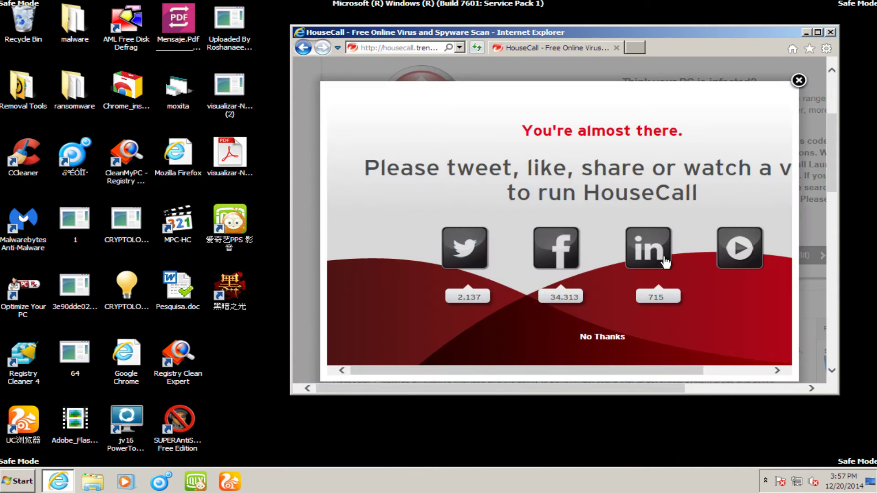
left_click(608, 346)
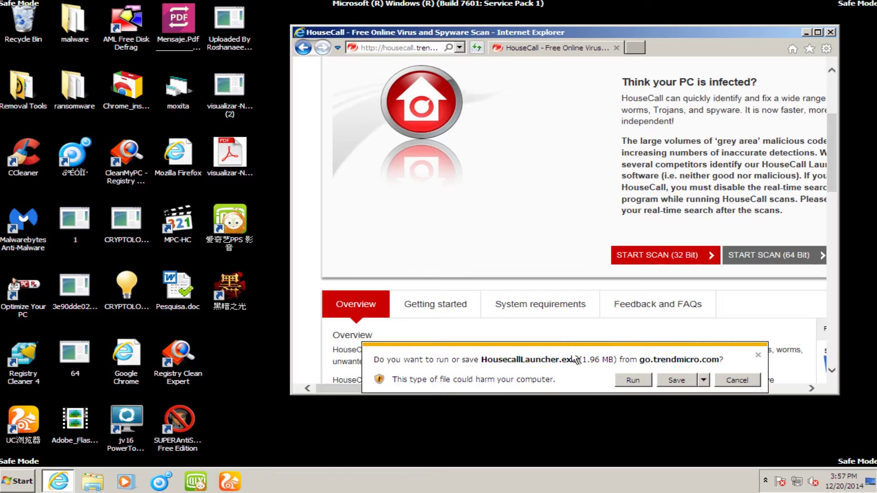
left_click(631, 380)
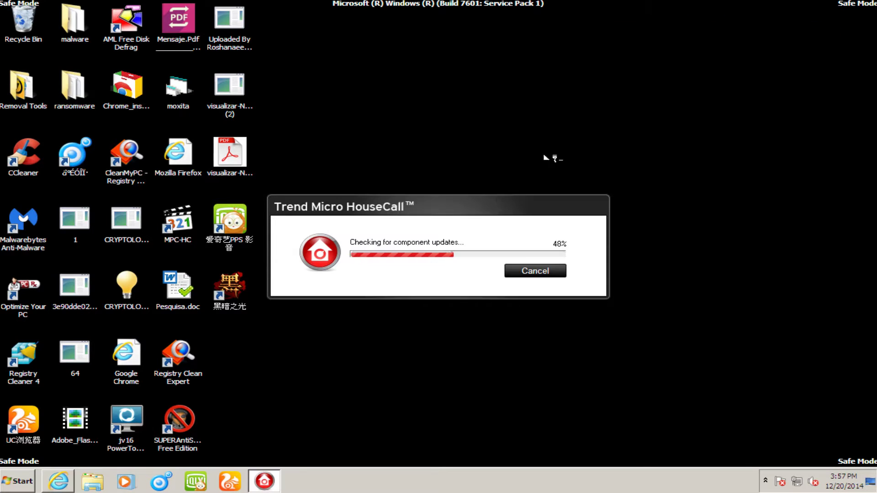
Move the loading dialog aside, then in Settings pick Full system scan and view Smart Feedback.
left_click_drag(481, 208, 533, 168)
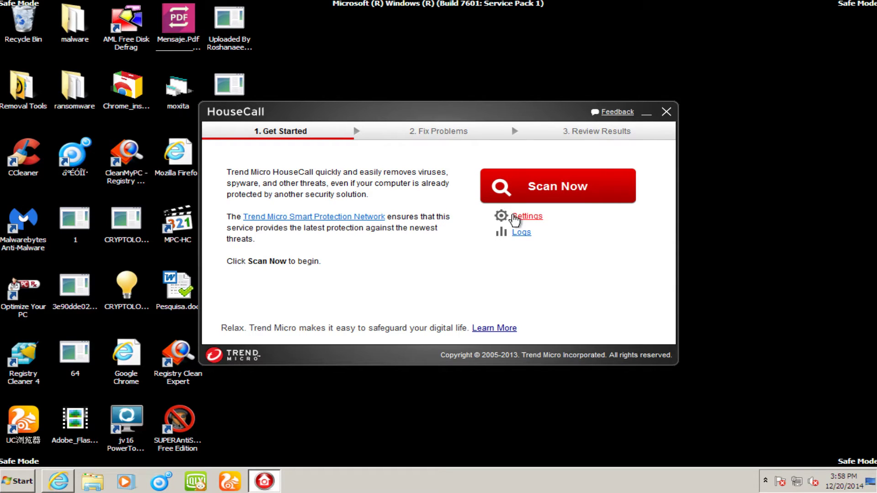
left_click(518, 217)
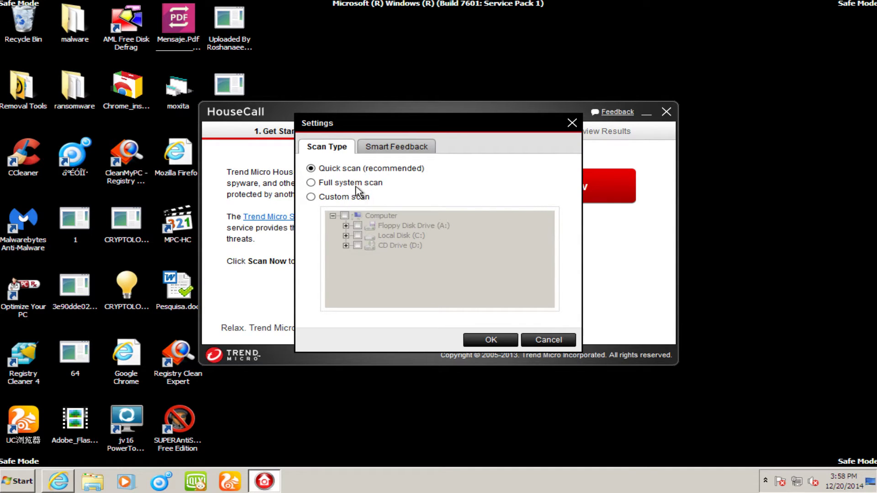
left_click(312, 183)
left_click(392, 152)
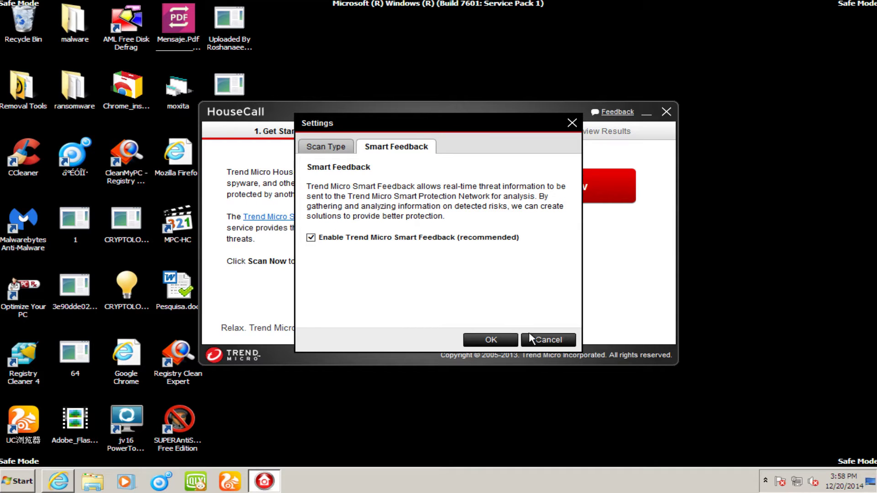
Cancel the settings, then reopen them and confirm Full system scan.
left_click(539, 344)
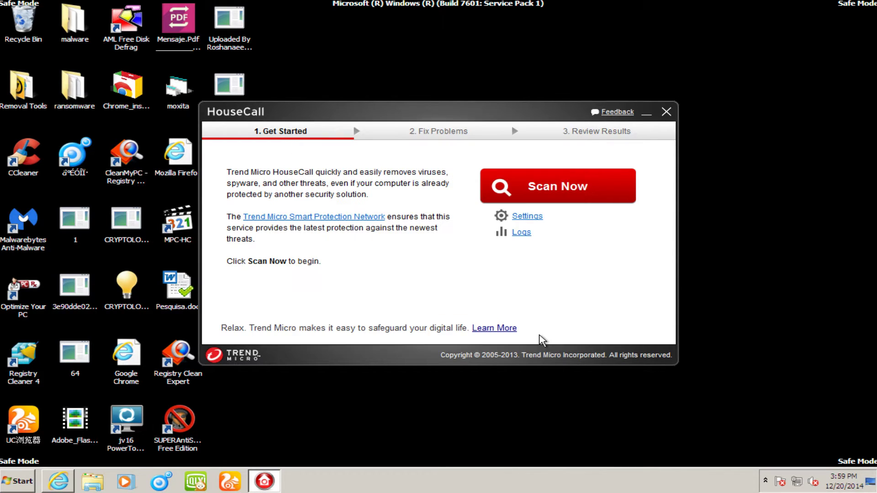
left_click_drag(422, 118, 417, 104)
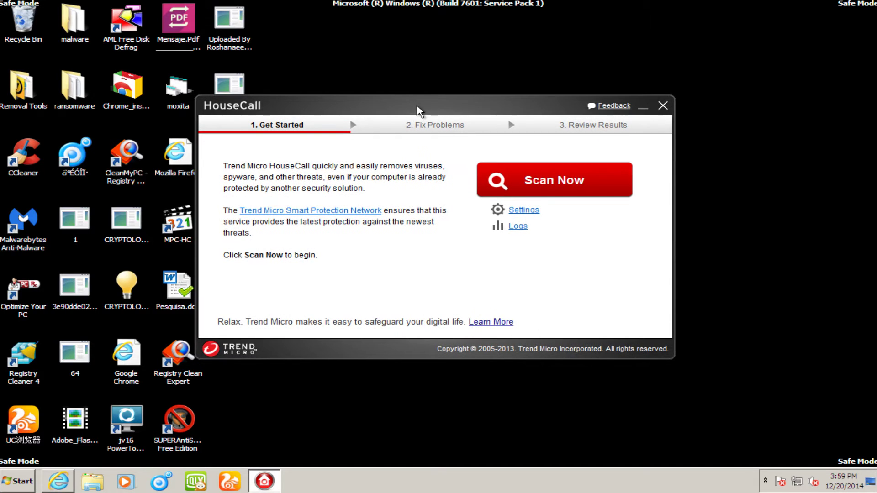
left_click(512, 210)
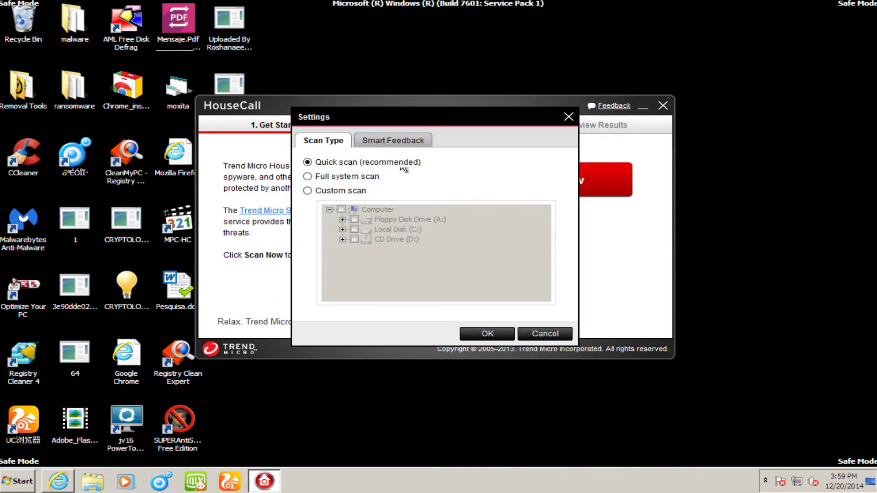
left_click(308, 177)
left_click(485, 333)
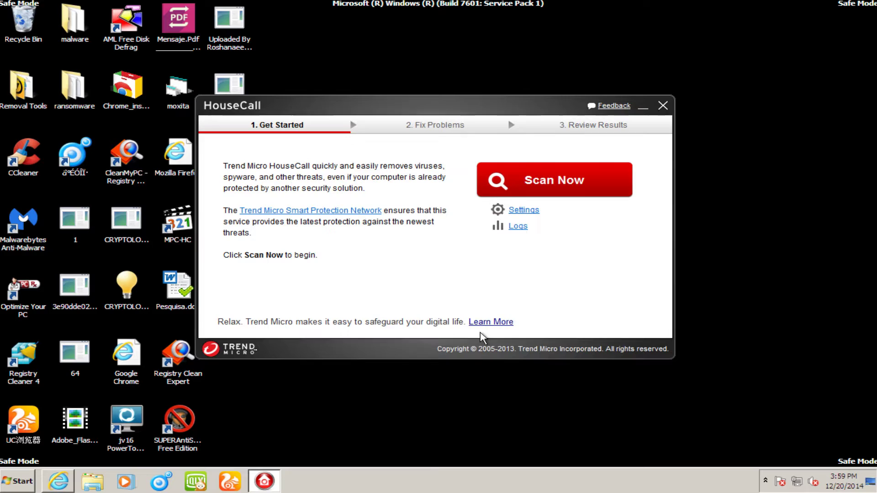
Recheck the scan type, close Settings, and reposition the HouseCall window.
left_click(513, 211)
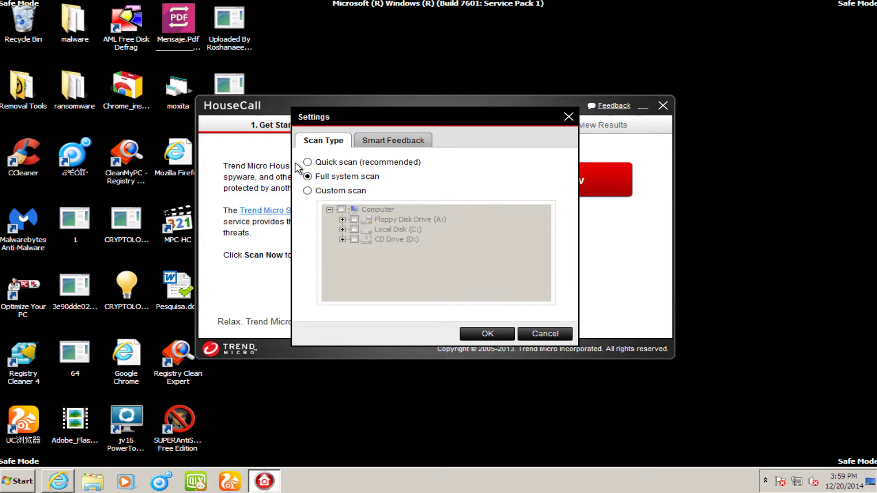
left_click(569, 117)
left_click_drag(487, 105, 477, 85)
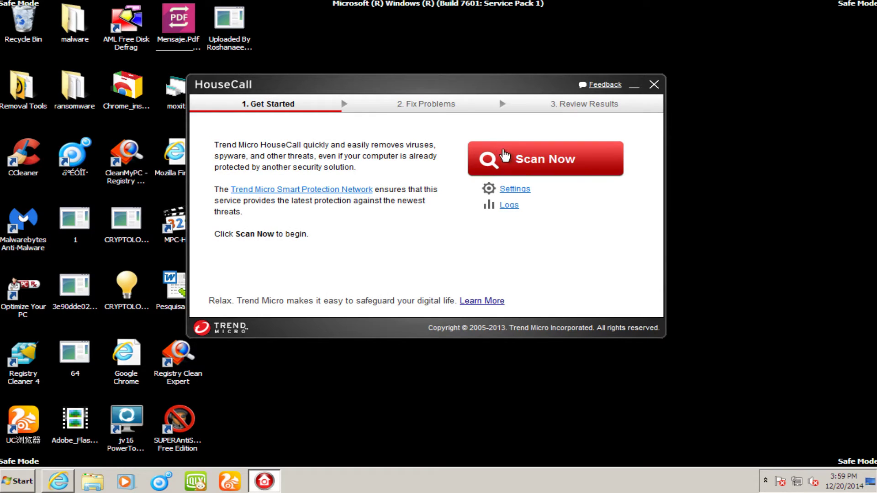
left_click_drag(433, 92, 479, 94)
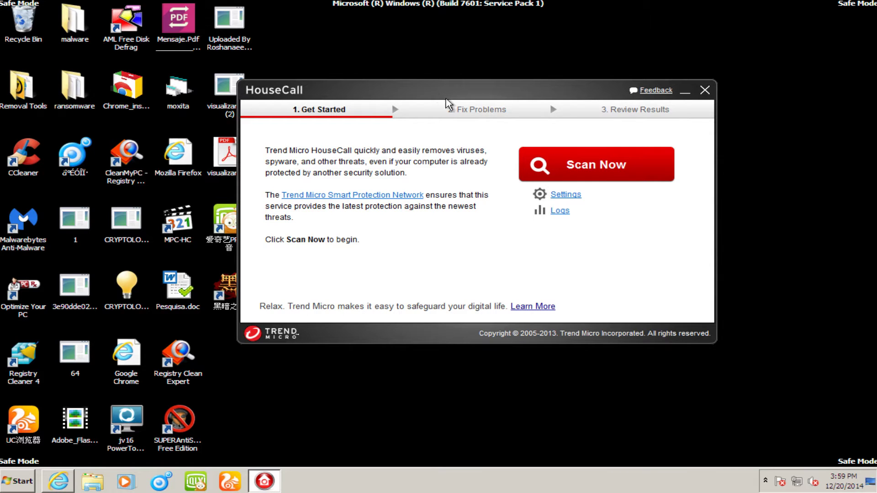
Scan the PC, scroll through the 139 detected threats, and fix them all.
left_click(572, 173)
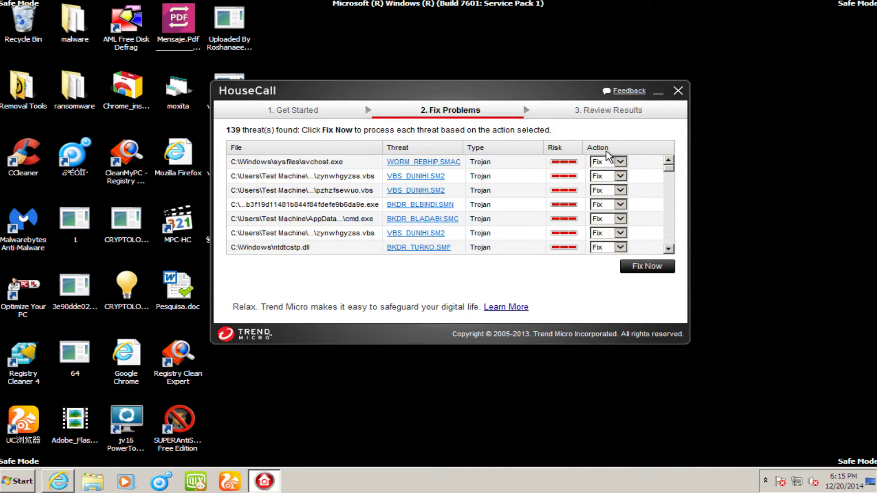
left_click_drag(668, 169, 654, 211)
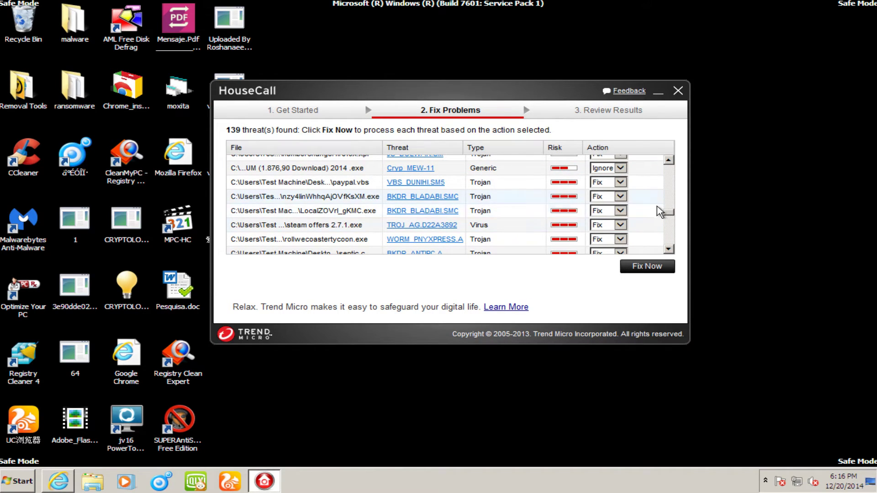
left_click_drag(669, 213, 672, 251)
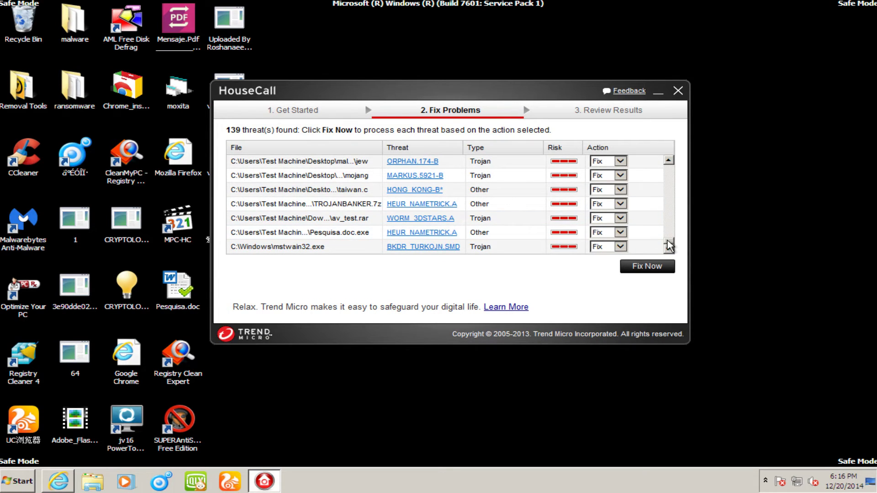
left_click_drag(668, 241, 678, 256)
left_click(648, 268)
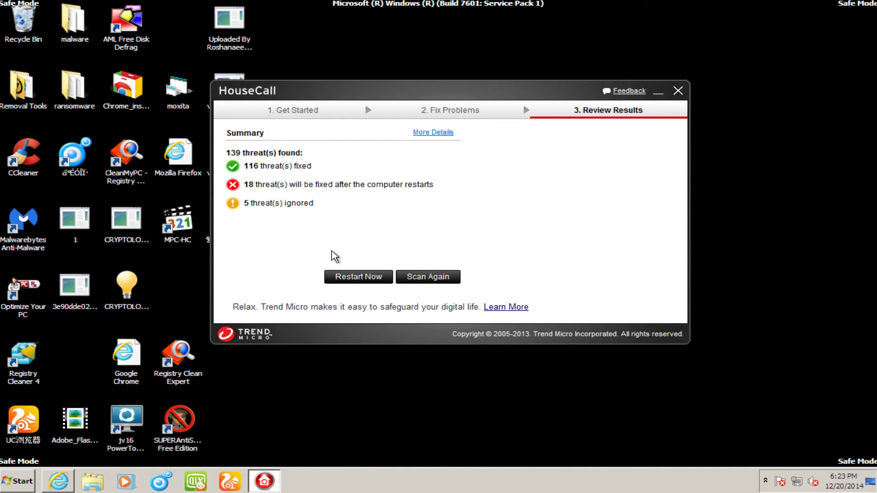
Restart the computer now and confirm it to finish the 18 pending fixes.
left_click(350, 278)
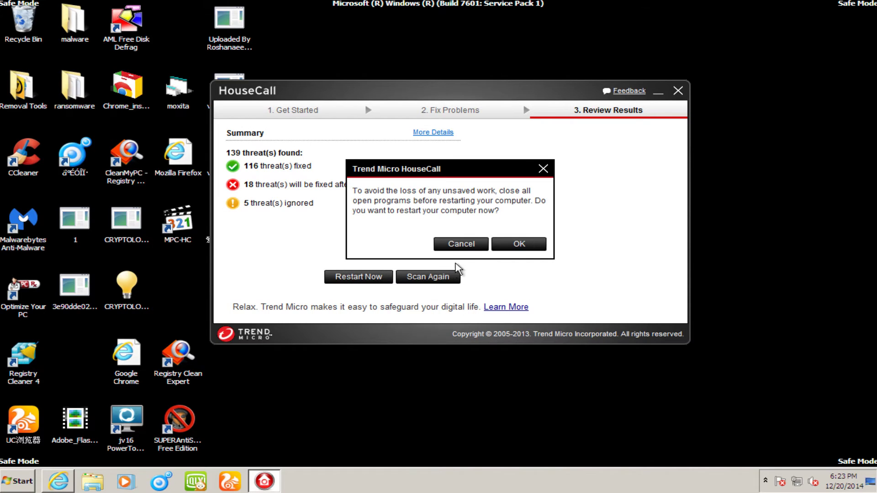
left_click(508, 247)
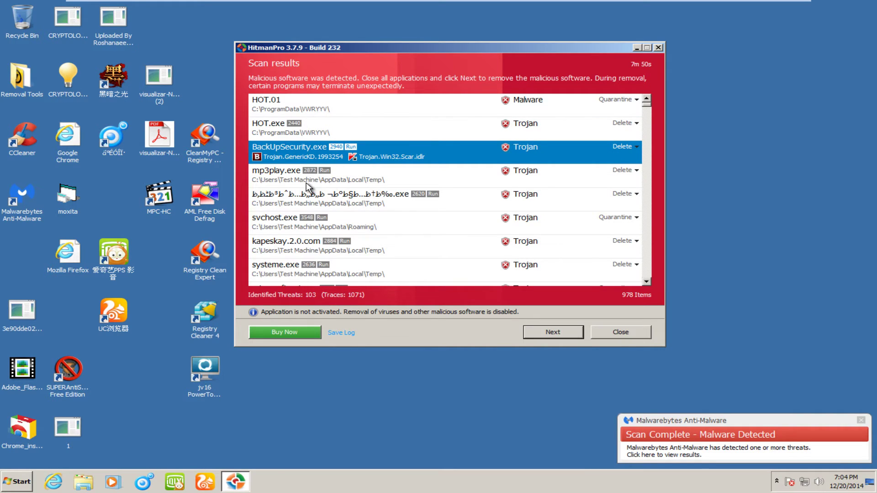
Inspect detections for Win6020.exe, usapyjjx.exe, azyhudah.exe, 1.exe and CRYPTOLOCKER2_chooseyourhost.ru.exe.
scroll(320, 188, "down", 3)
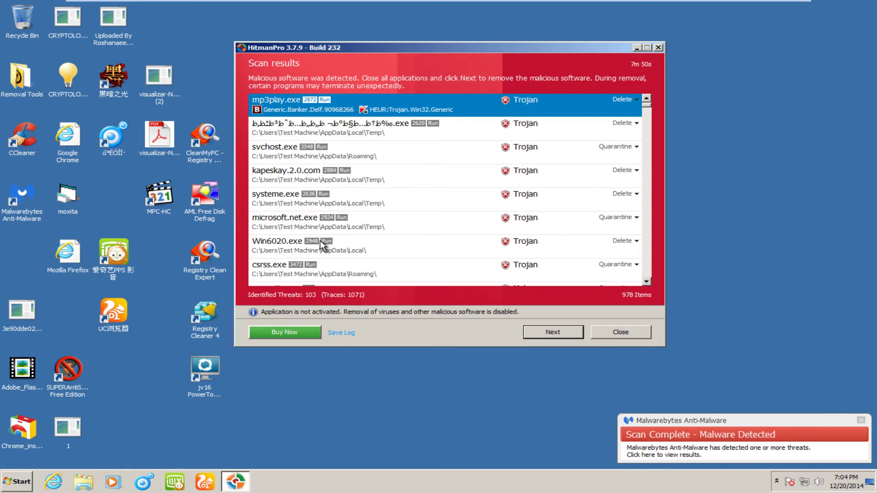
scroll(322, 219, "down", 3)
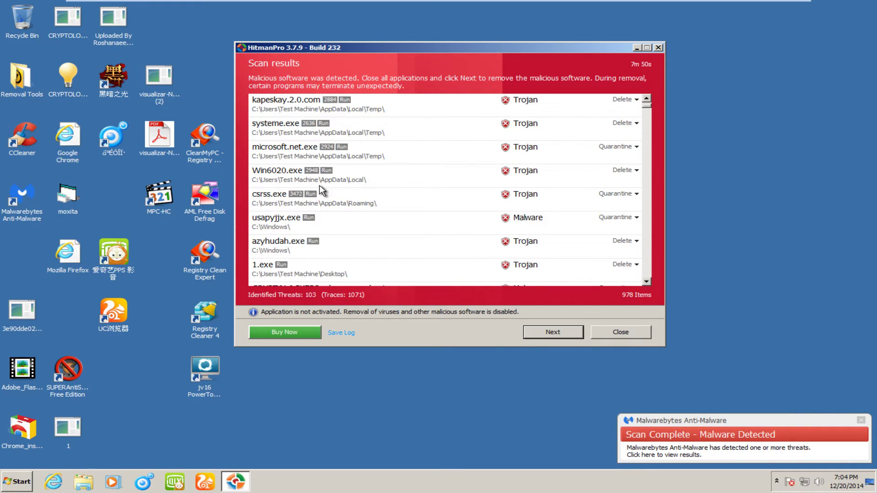
left_click(322, 185)
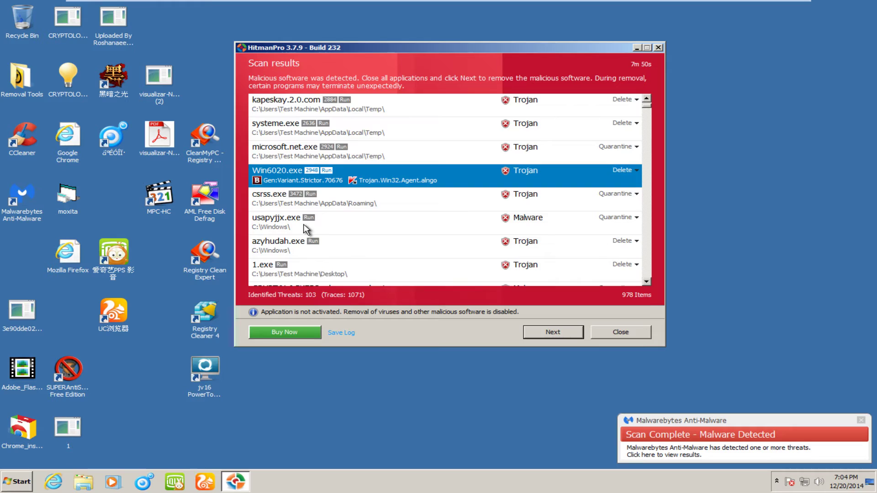
scroll(304, 230, "down", 3)
left_click(280, 155)
left_click(275, 174)
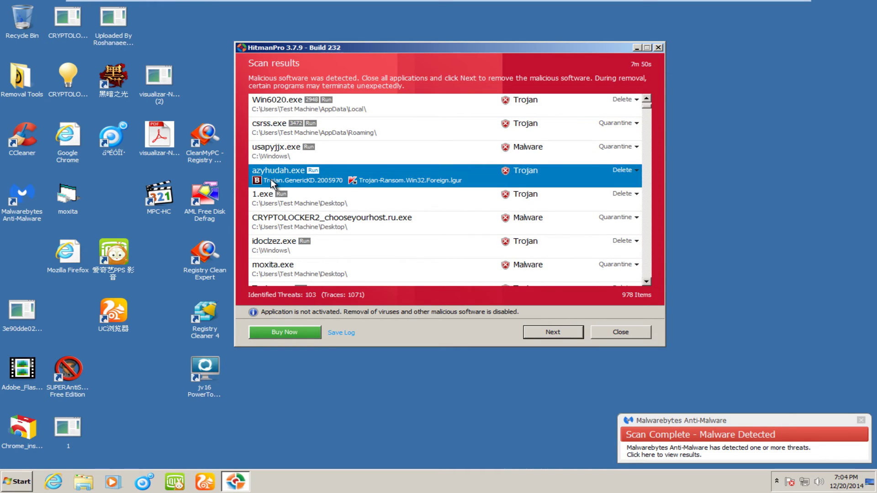
left_click(270, 209)
scroll(269, 211, "down", 3)
left_click(269, 203)
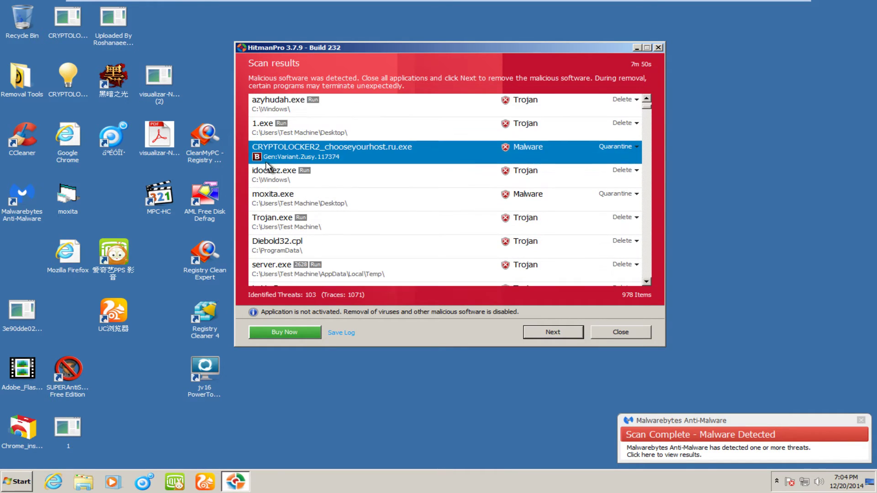
left_click(283, 136)
left_click(281, 158)
left_click(307, 128)
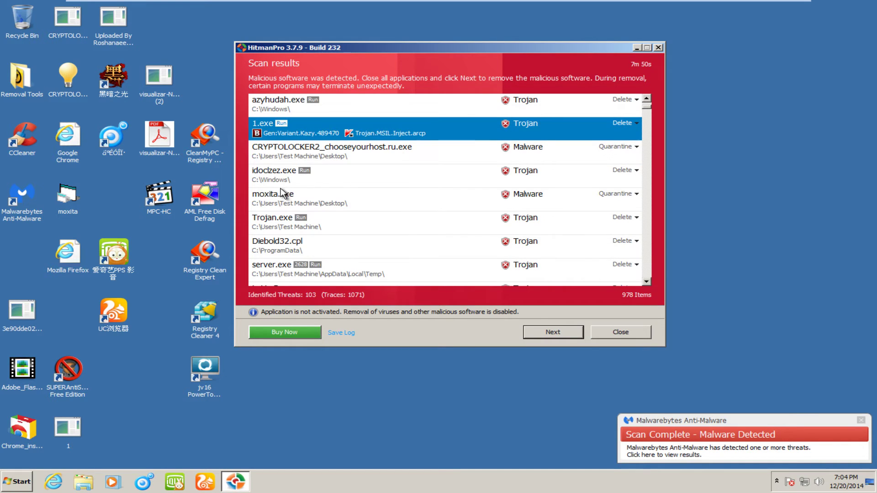
Inspect idoclzez.exe, moxita.exe, Diebold32.cpl and the casalemedia/adtechus cookies, then minimize HitmanPro.
left_click(282, 182)
scroll(253, 152, "down", 1)
left_click(258, 136)
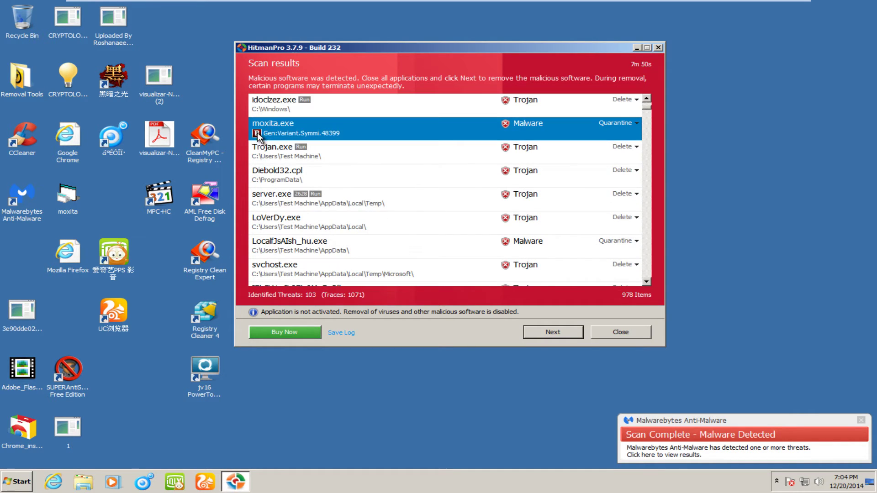
left_click(265, 183)
scroll(266, 183, "down", 4)
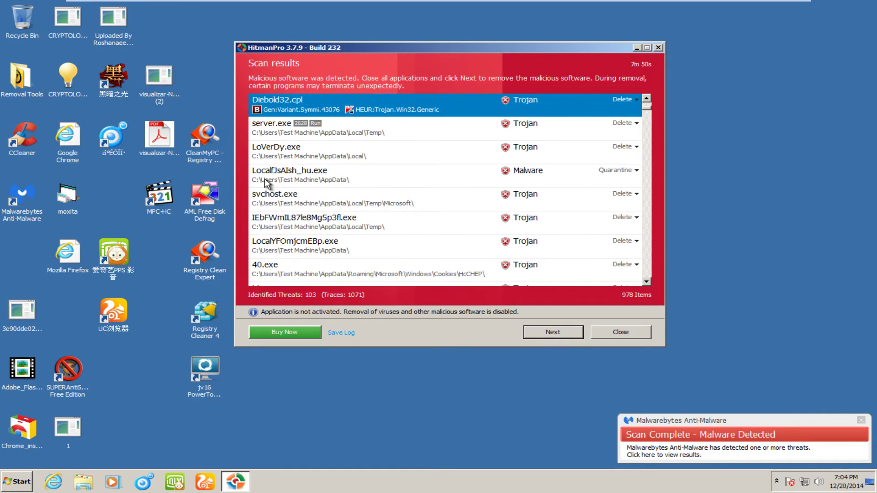
scroll(267, 184, "down", 8)
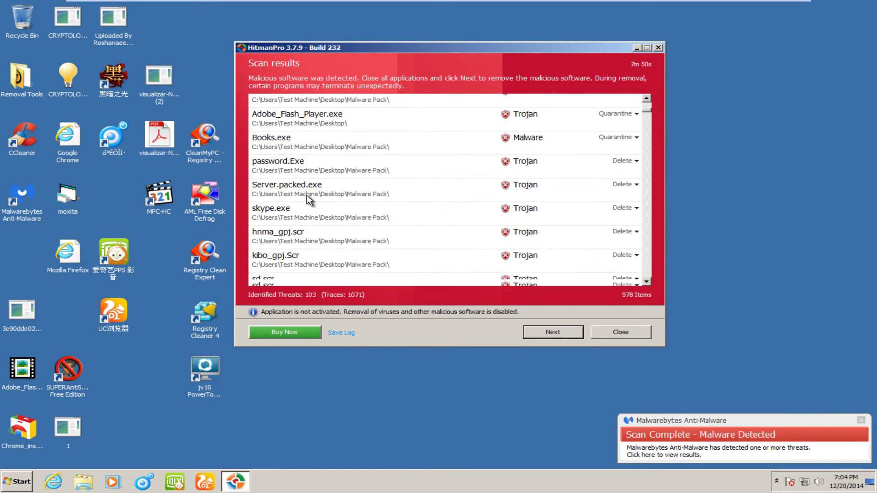
scroll(319, 194, "down", 10)
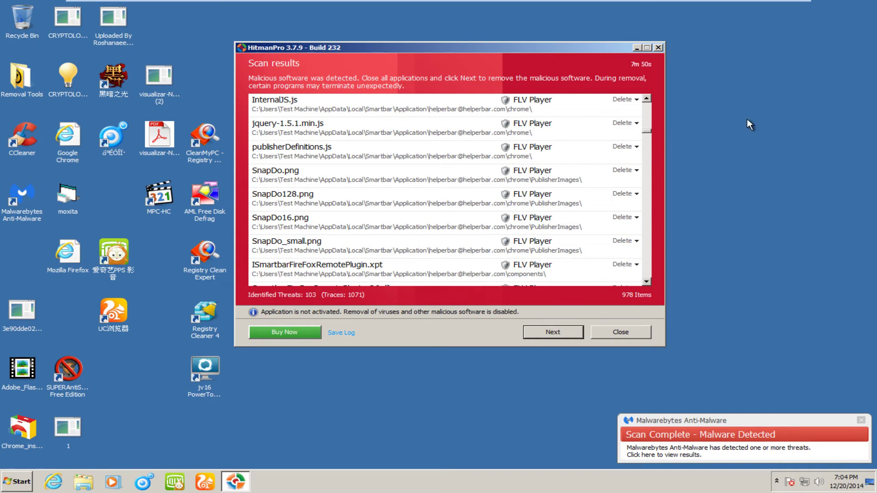
left_click_drag(649, 131, 648, 274)
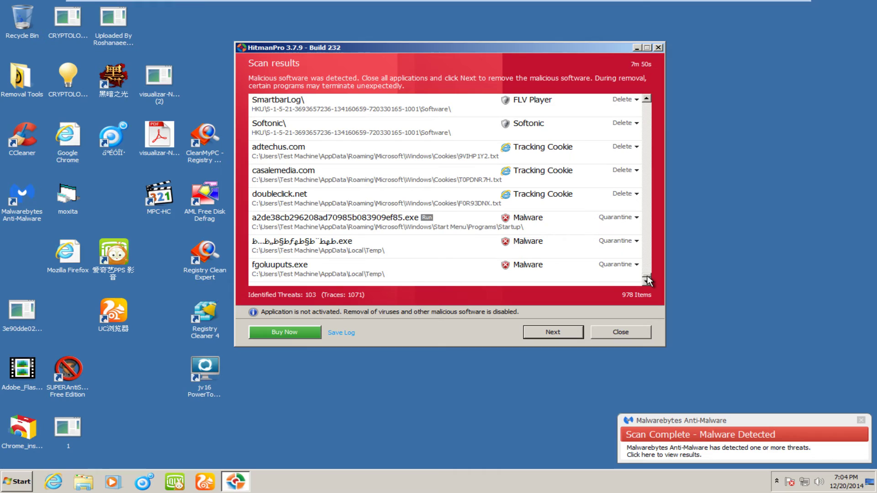
left_click(292, 250)
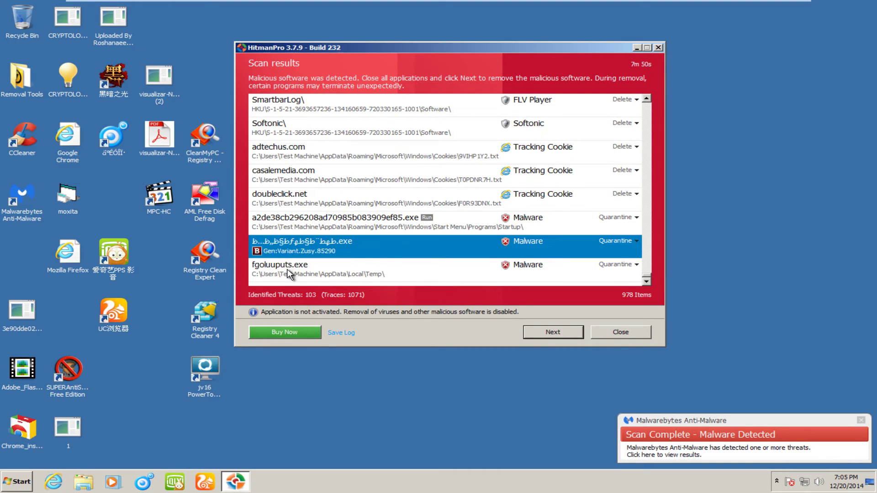
left_click(352, 172)
scroll(341, 185, "up", 1)
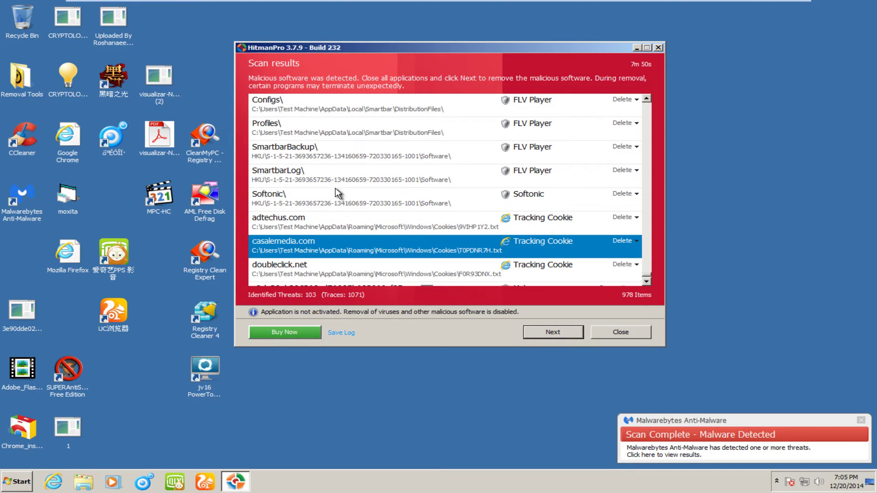
left_click(335, 224)
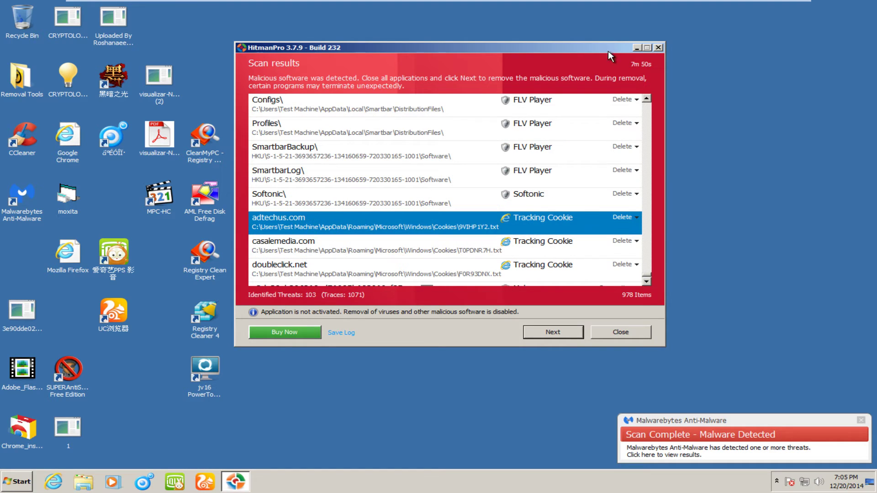
left_click(636, 47)
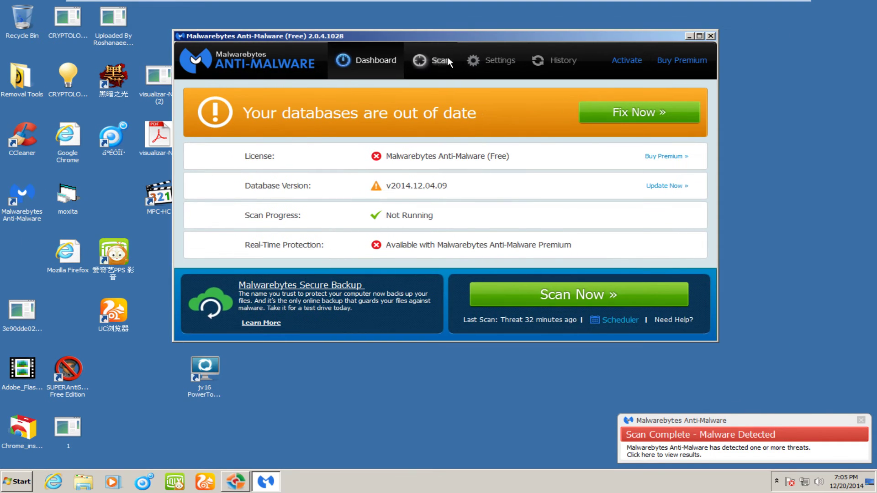
Open Malwarebytes and scroll through its 99 malicious and 902 non-malware detections.
left_click(439, 61)
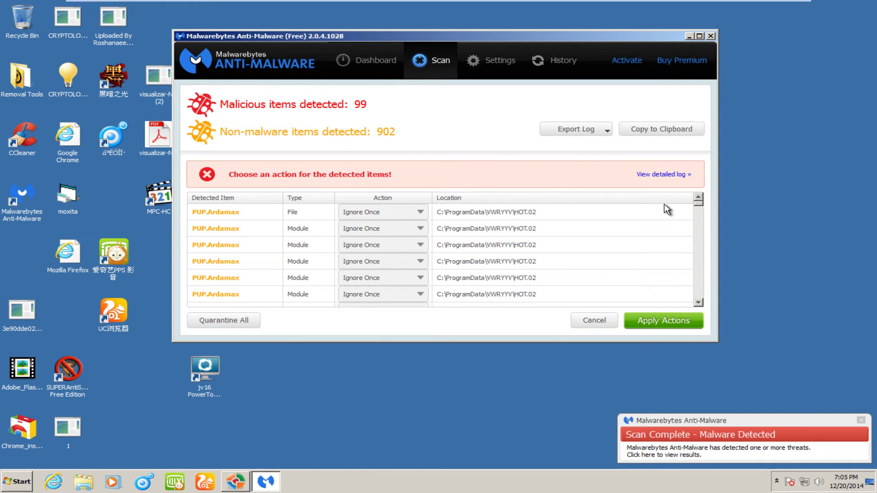
mouse_move(698, 202)
left_mouse_down()
mouse_move(701, 215)
mouse_move(699, 206)
left_mouse_up()
scroll(325, 245, "up", 3)
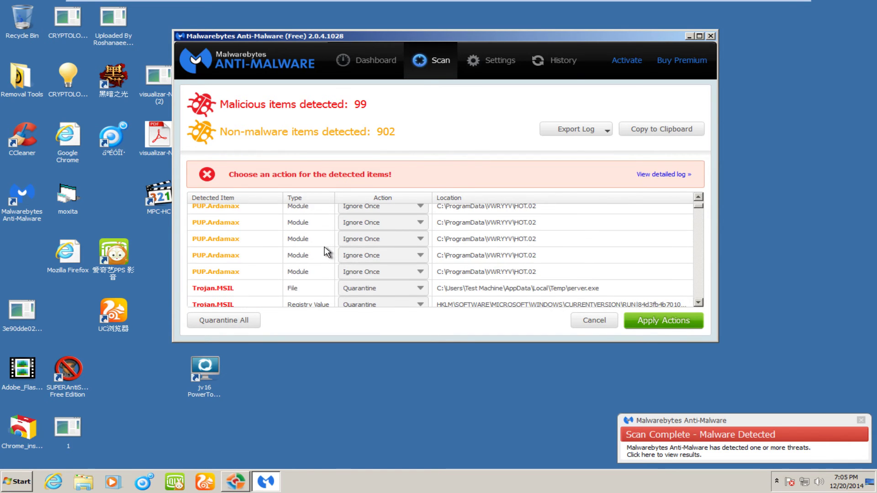
scroll(305, 245, "down", 2)
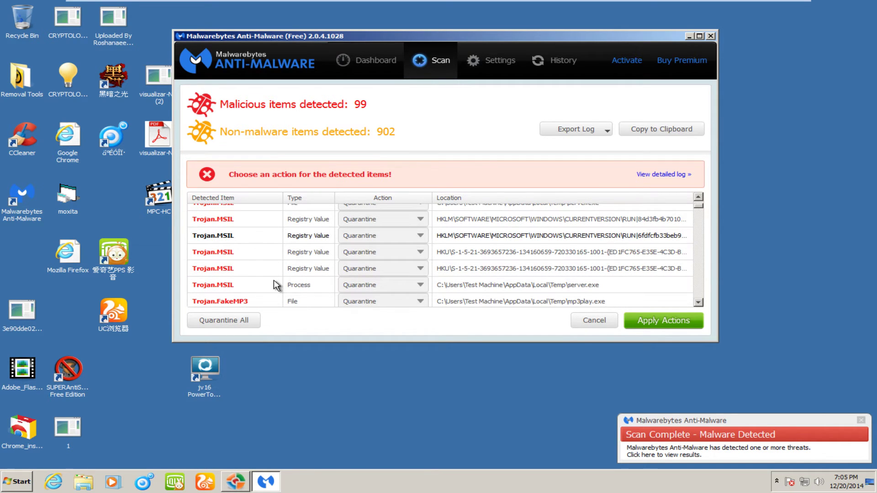
scroll(215, 256, "down", 3)
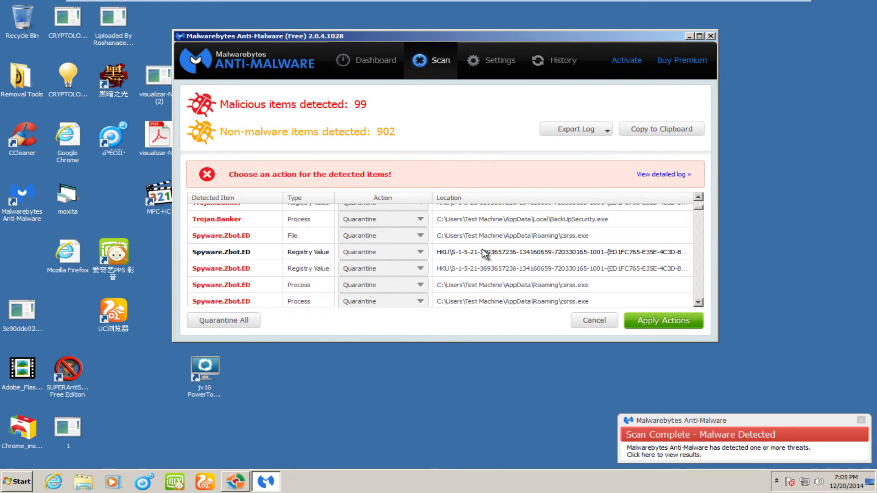
scroll(487, 239, "down", 5)
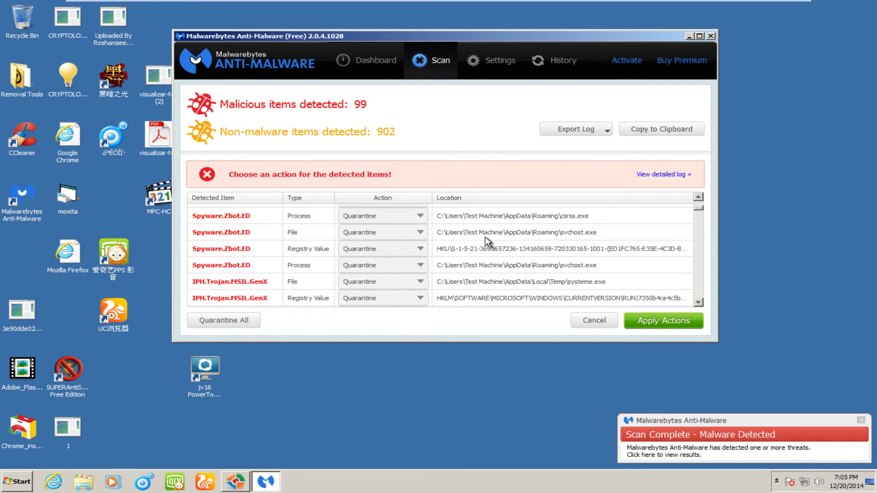
scroll(457, 238, "up", 2)
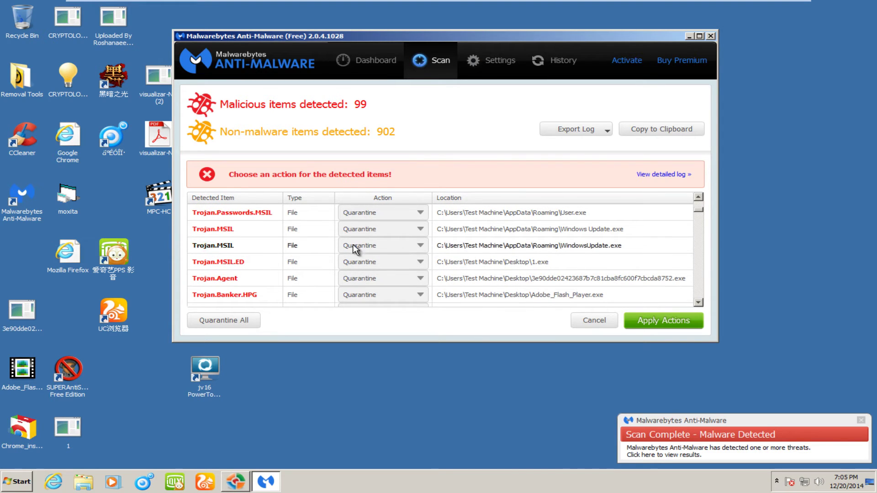
scroll(355, 260, "down", 2)
scroll(246, 248, "down", 3)
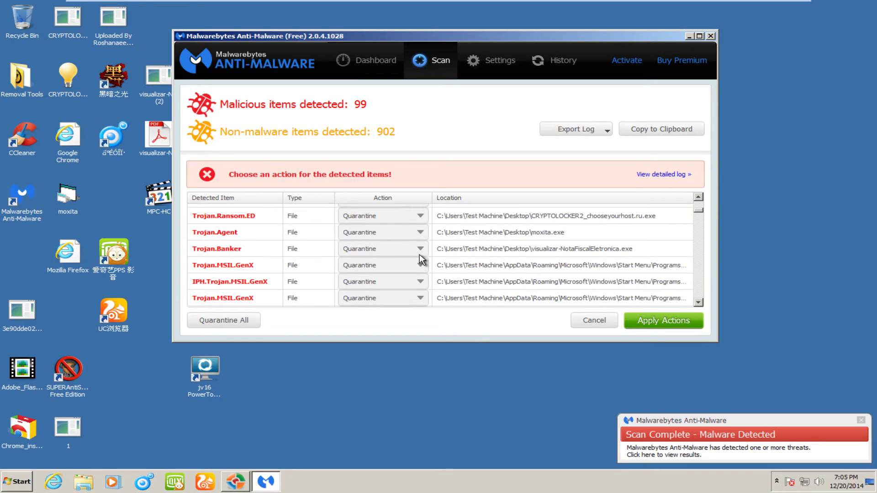
scroll(477, 256, "down", 10)
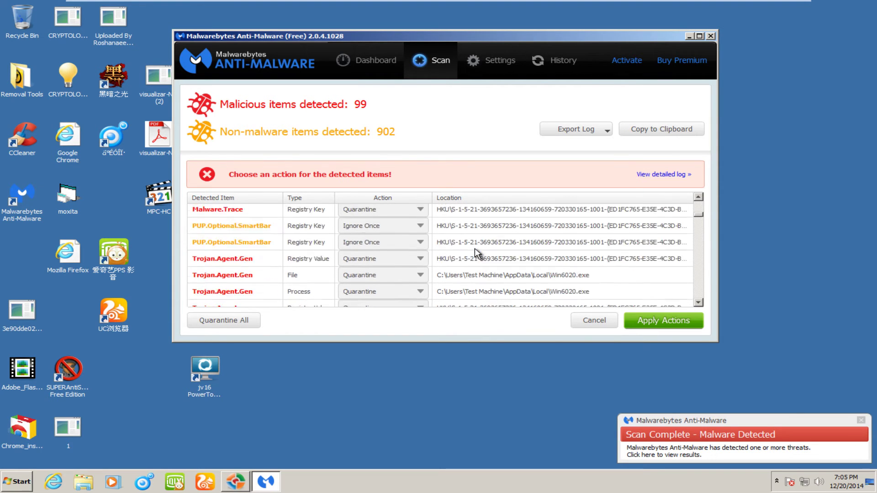
scroll(469, 253, "down", 10)
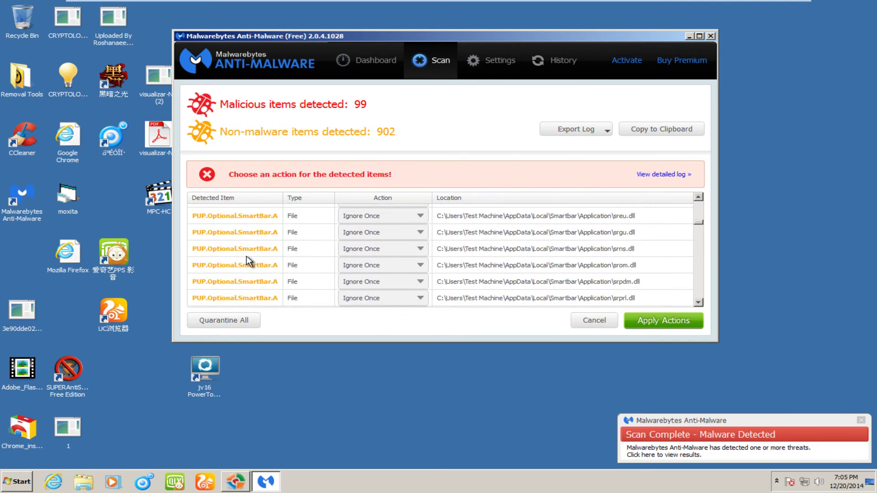
scroll(250, 258, "down", 10)
left_click_drag(698, 229, 701, 302)
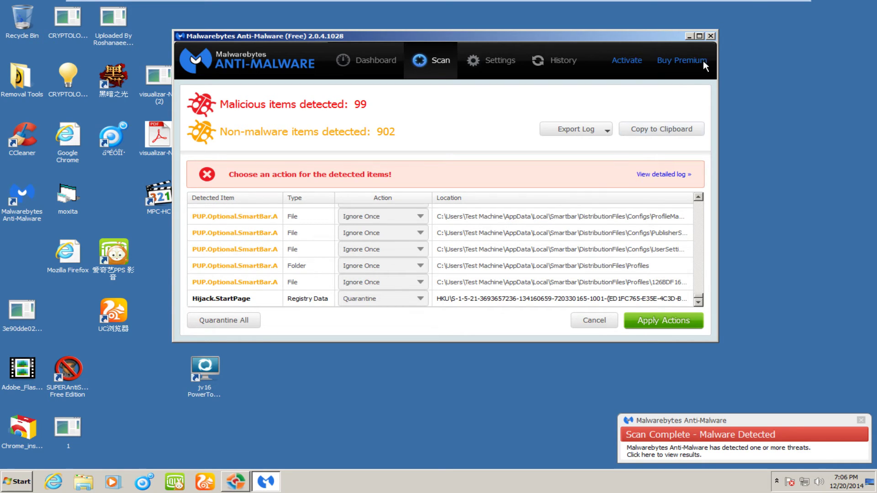
Close Malwarebytes, launch the SUPERAntiSpyware desktop shortcut, and keep it when it fails.
left_click(711, 35)
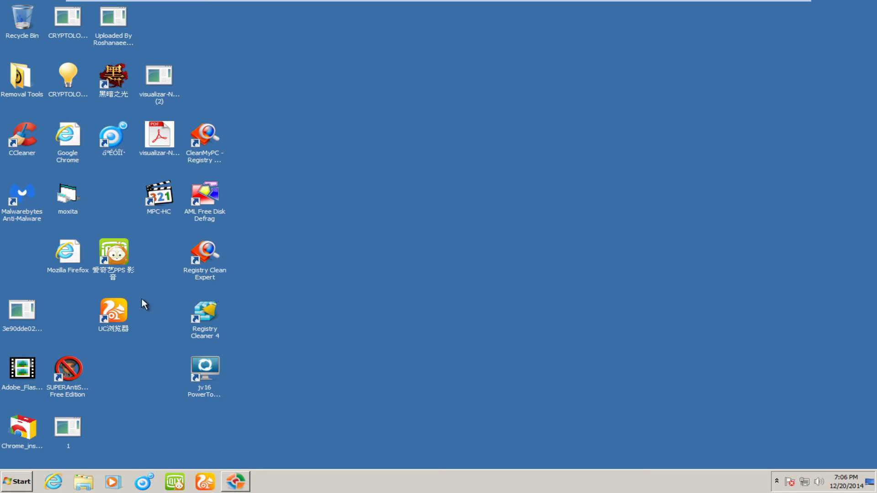
double_click(69, 370)
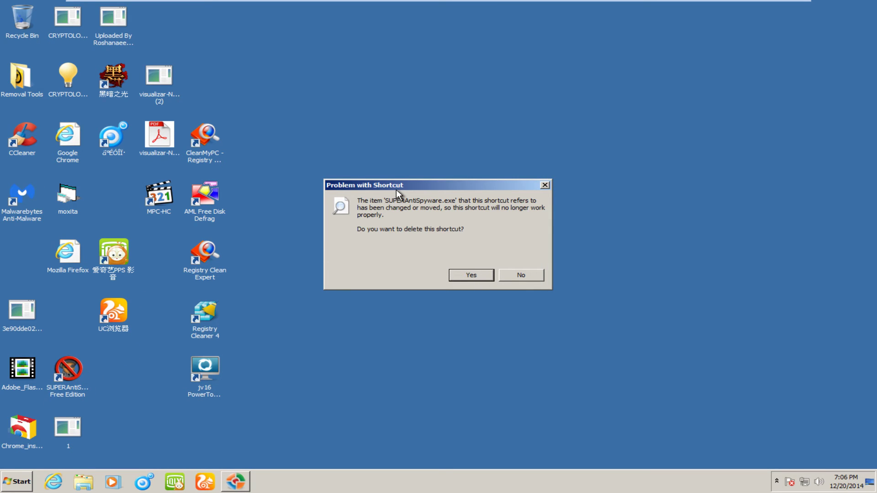
left_click(515, 274)
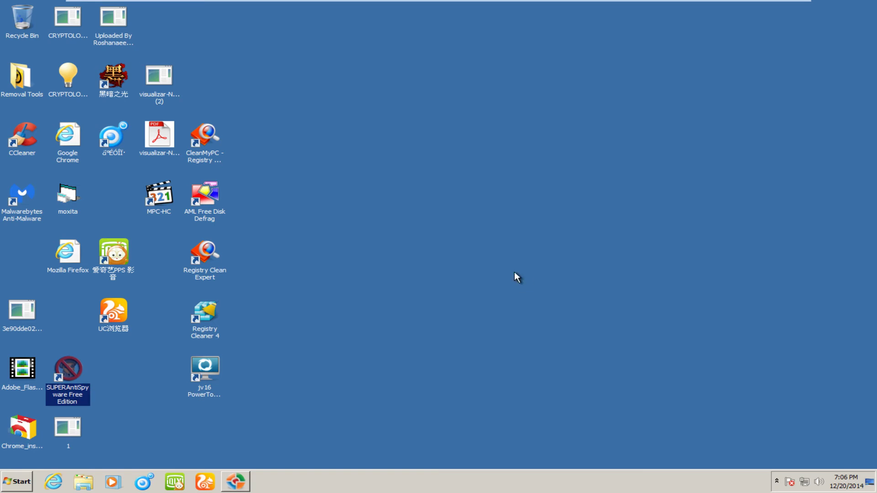
Launch SUPERAntiSpyware via Start search 'super', keep the broken shortcut, then show hidden tray icons.
left_click(8, 476)
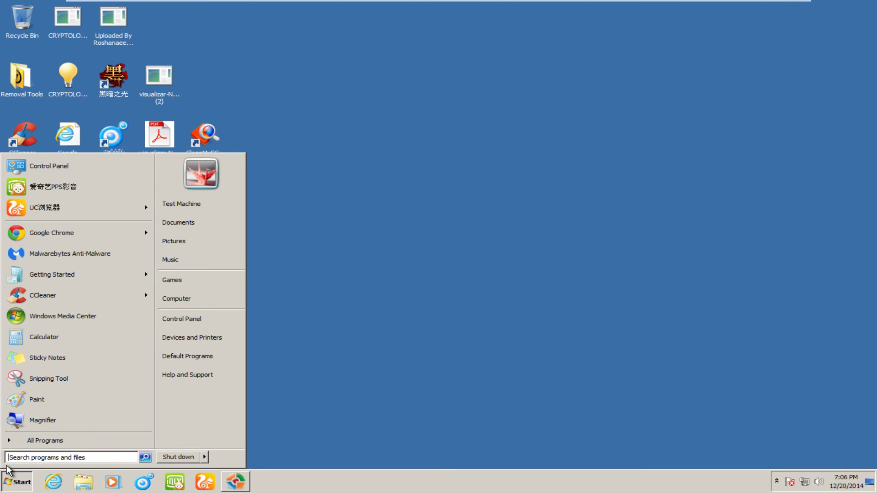
type("super")
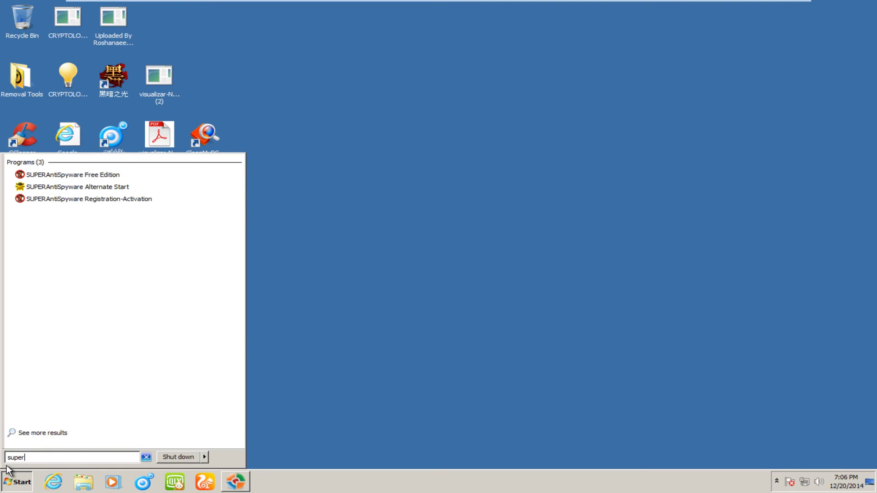
left_click(83, 175)
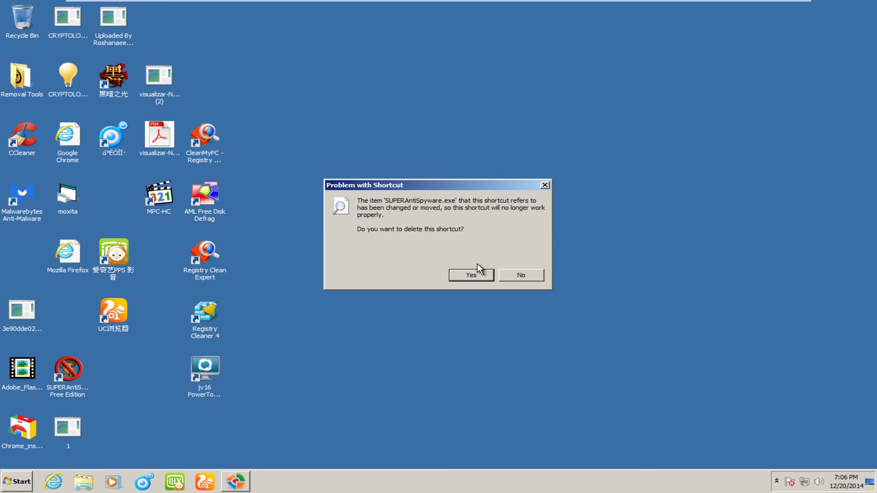
left_click(521, 276)
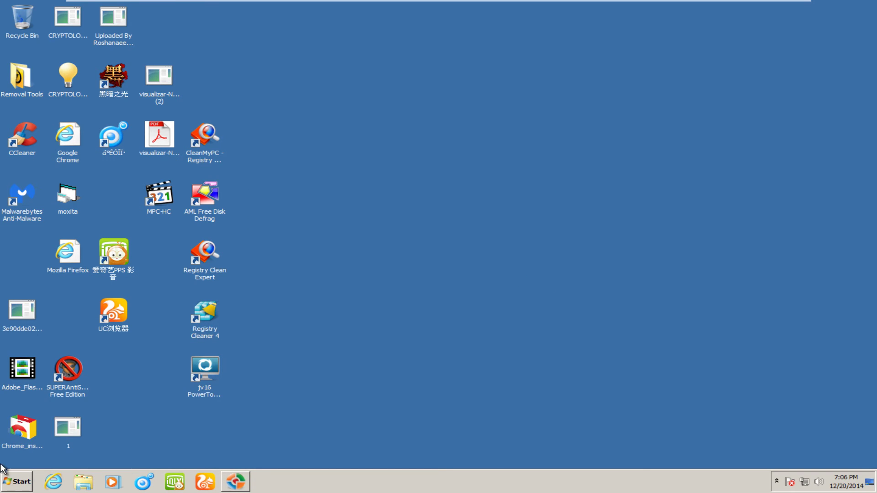
left_click(5, 479)
left_click(376, 317)
left_click(777, 482)
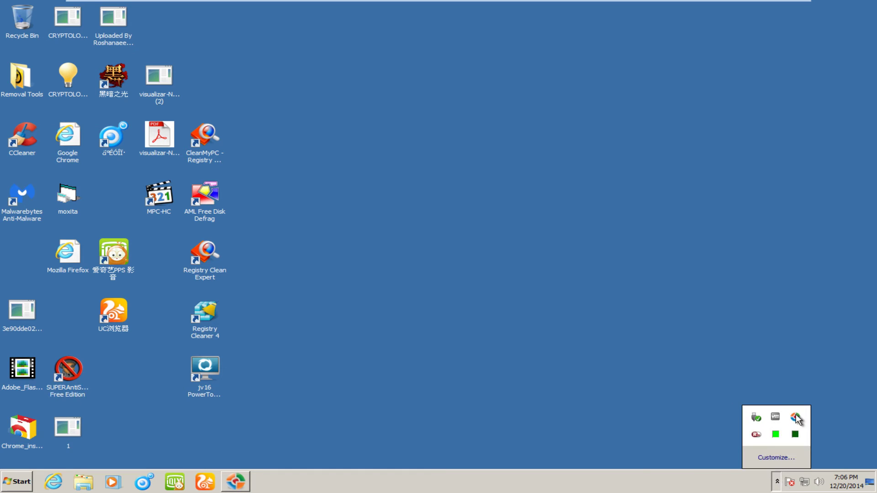
Launch CCleaner from the Start menu and go to its Tools > Uninstall program list.
left_click(435, 392)
left_click(10, 483)
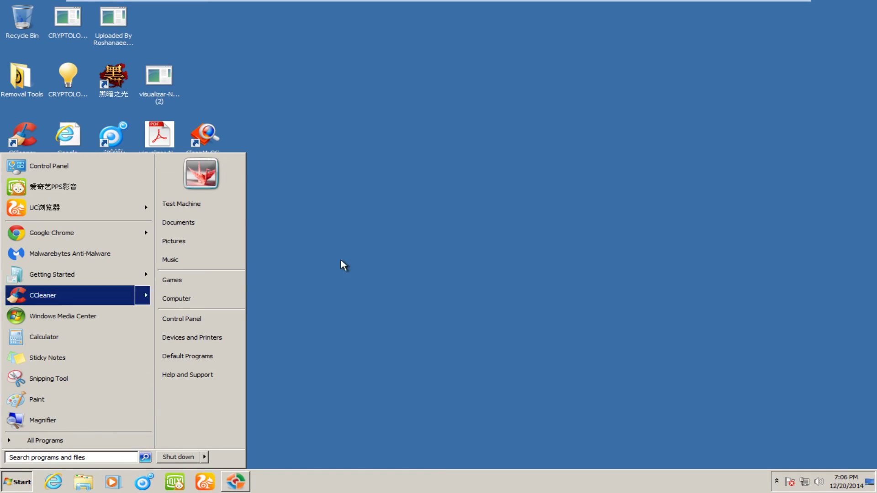
left_click(50, 296)
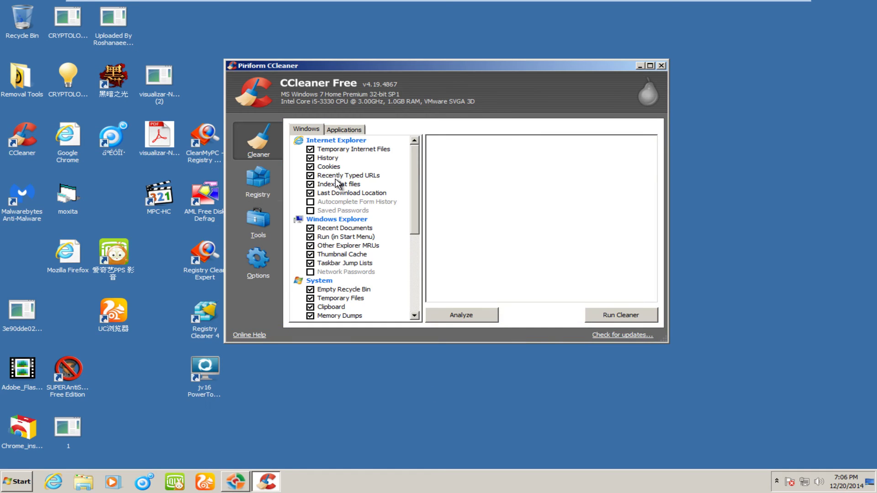
left_click(247, 228)
Scroll the installed programs list and select the SUPERAntiSpyware entry.
left_click(412, 211)
scroll(411, 212, "down", 2)
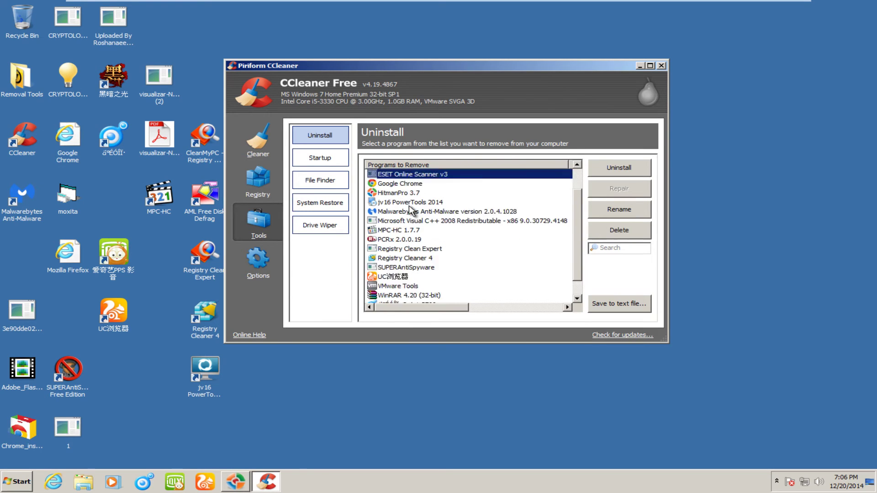
scroll(411, 213, "down", 1)
scroll(413, 219, "up", 3)
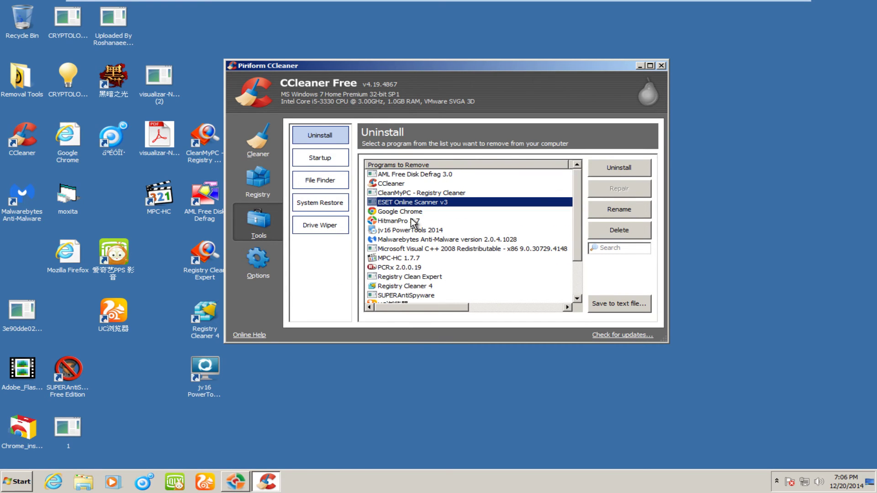
scroll(413, 222, "down", 3)
left_click(413, 269)
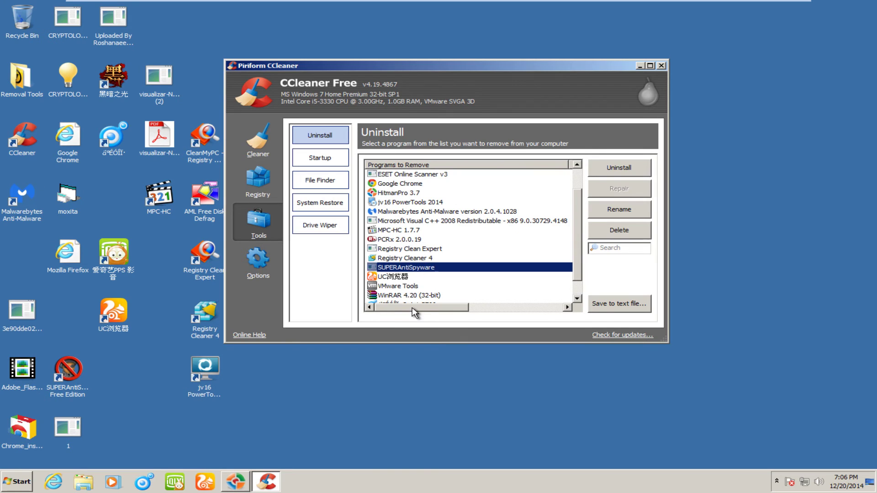
mouse_move(413, 308)
left_mouse_down()
mouse_move(516, 311)
mouse_move(411, 311)
left_mouse_up()
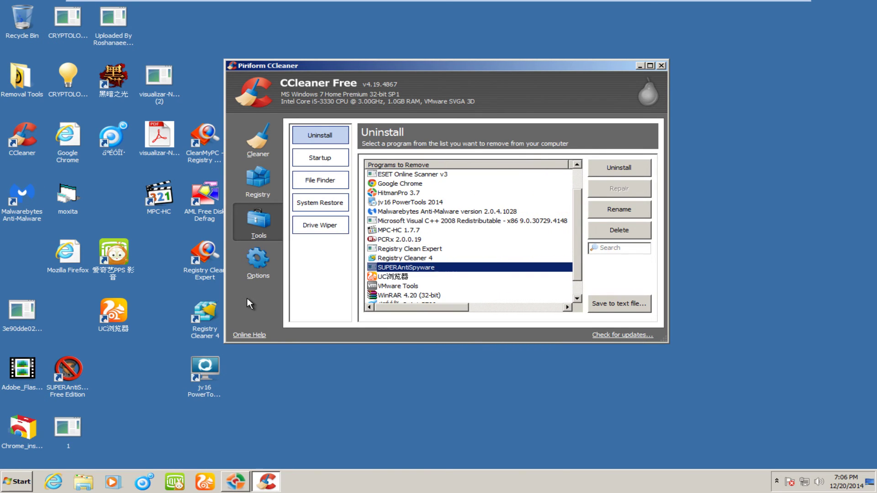
Close CCleaner and browse to the C:\Program Files\SUPERAntiSpyware folder through Computer.
left_click(661, 65)
key("super")
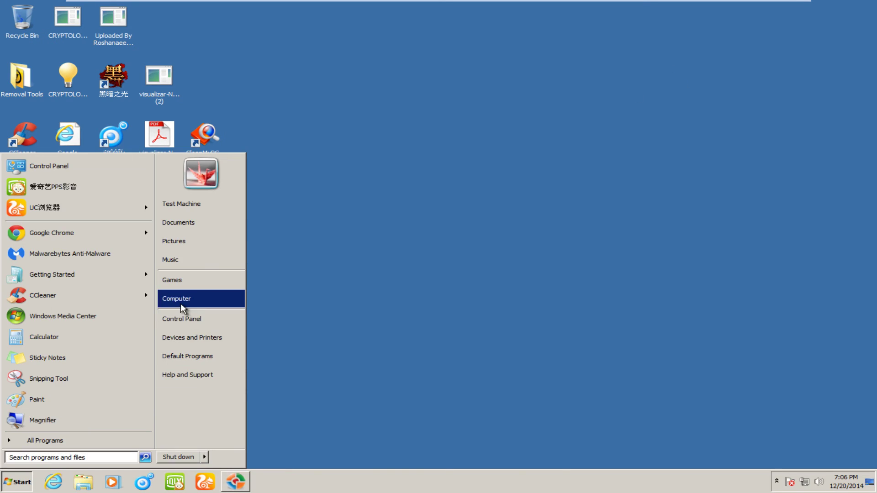
left_click(180, 303)
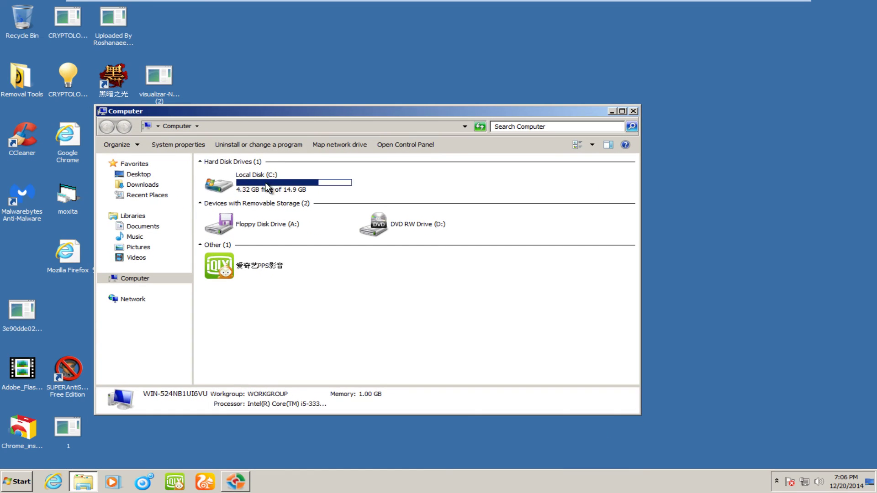
double_click(265, 183)
double_click(226, 224)
scroll(231, 242, "down", 5)
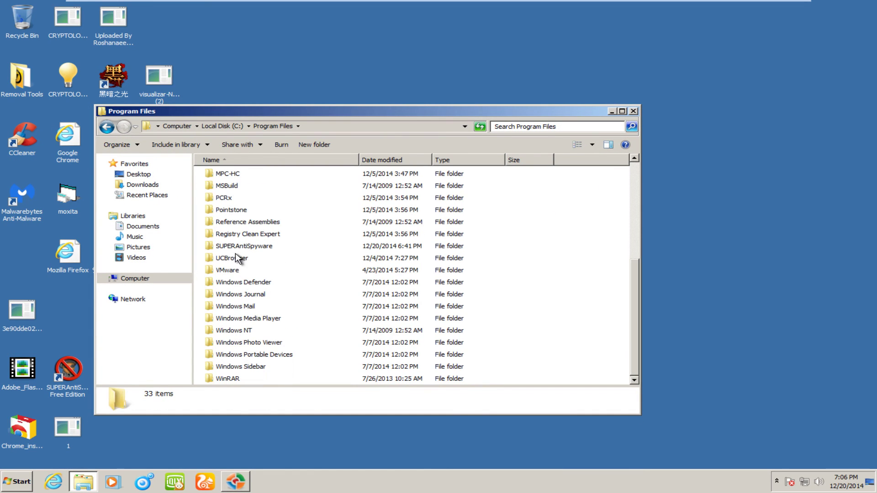
double_click(238, 249)
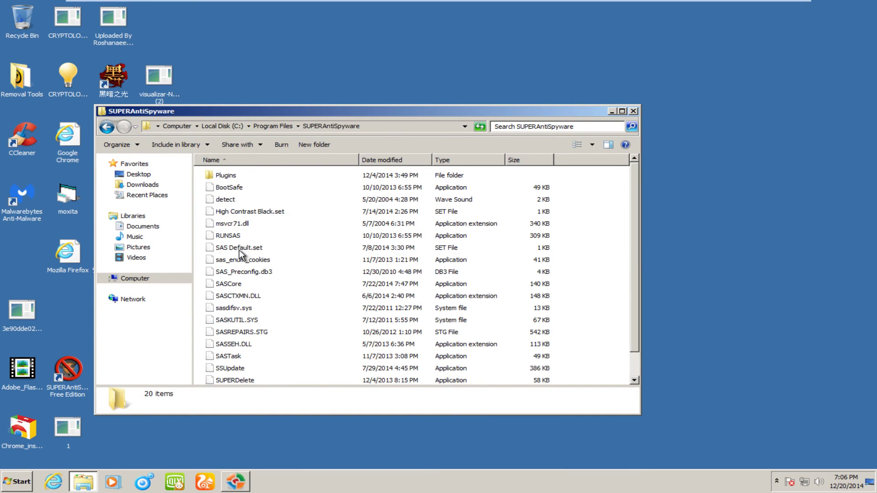
Run RUNSAS from the folder and dismiss the error it shows.
scroll(235, 231, "down", 1)
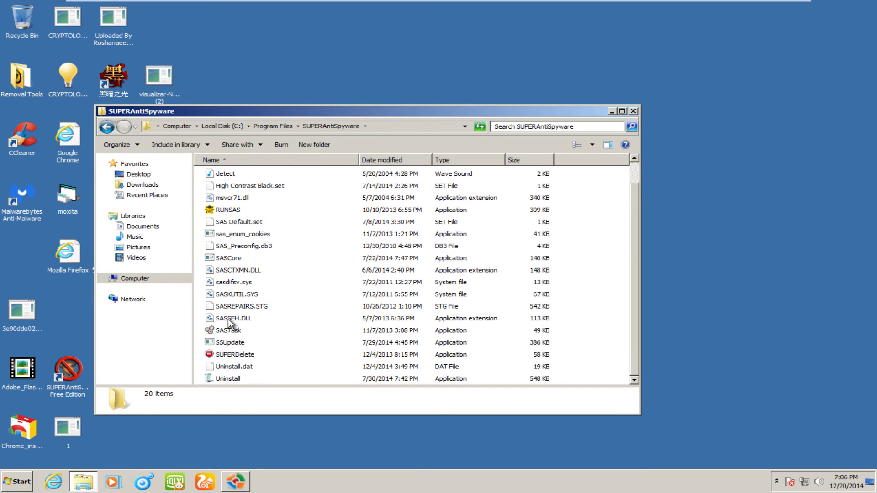
scroll(228, 319, "up", 1)
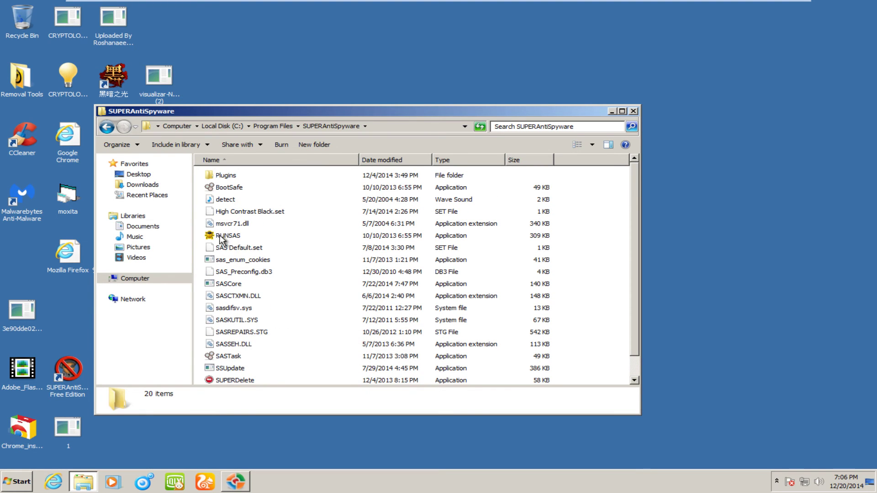
left_click(221, 239)
double_click(221, 241)
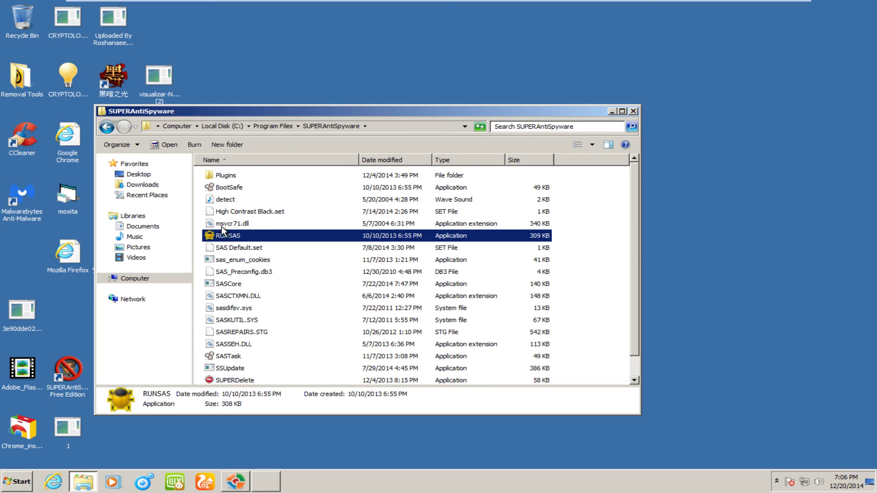
left_click_drag(262, 113, 544, 236)
left_click_drag(436, 214, 350, 161)
left_click(419, 218)
left_click_drag(478, 238, 276, 110)
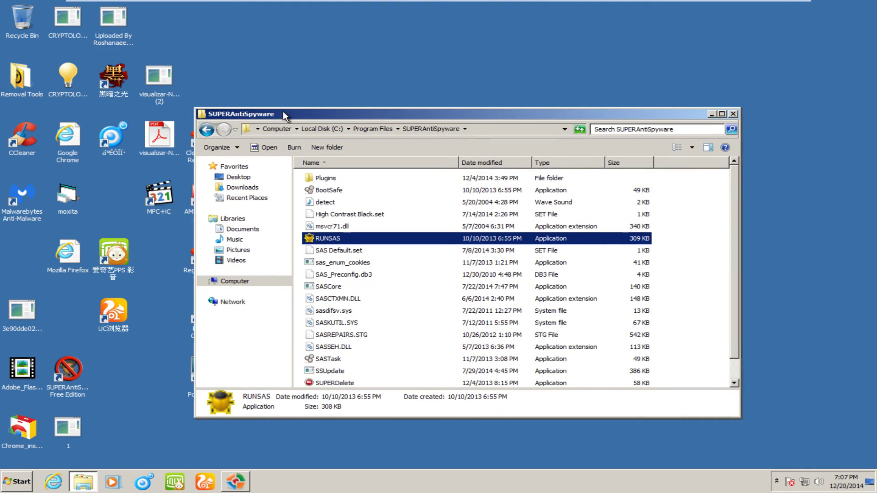
Look over the folder's files, selecting SAS_Preconfig.db3, and reposition the window.
scroll(349, 232, "down", 1)
scroll(314, 271, "up", 1)
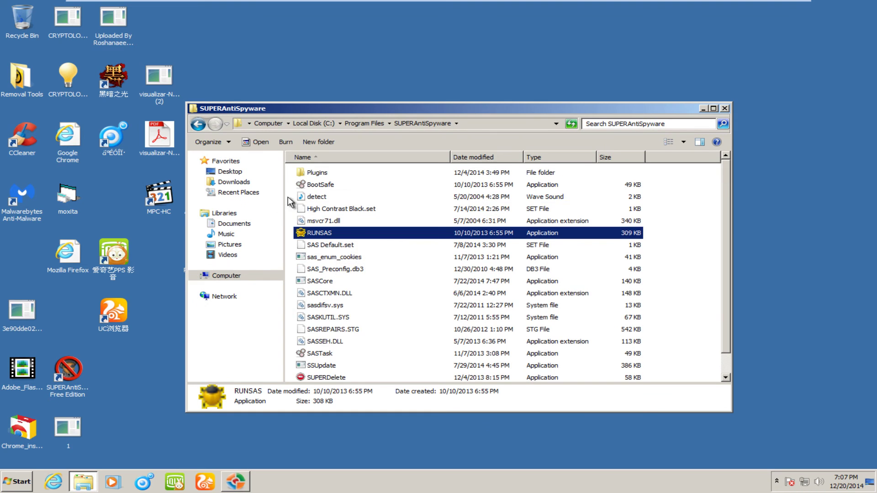
scroll(295, 207, "down", 1)
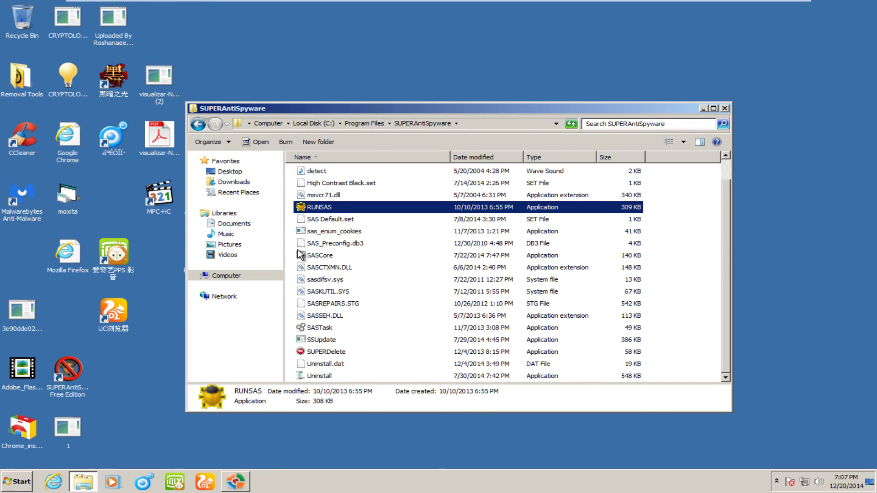
left_click(317, 243)
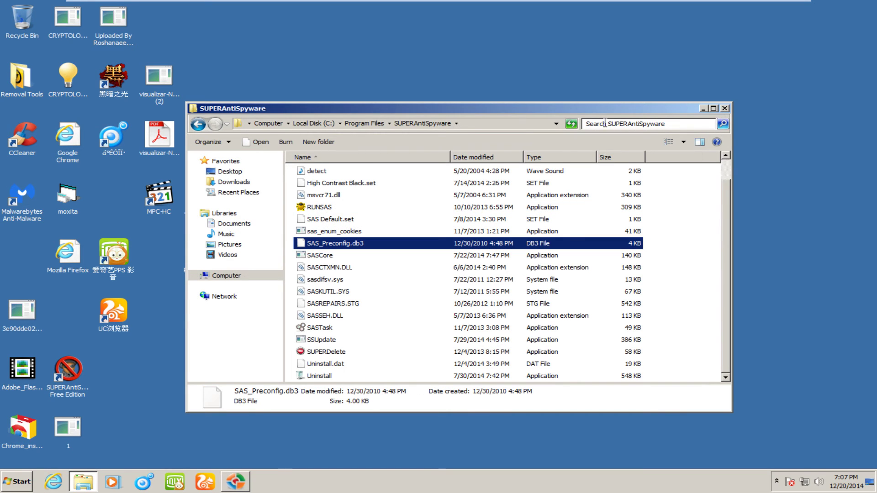
left_click_drag(567, 107, 542, 90)
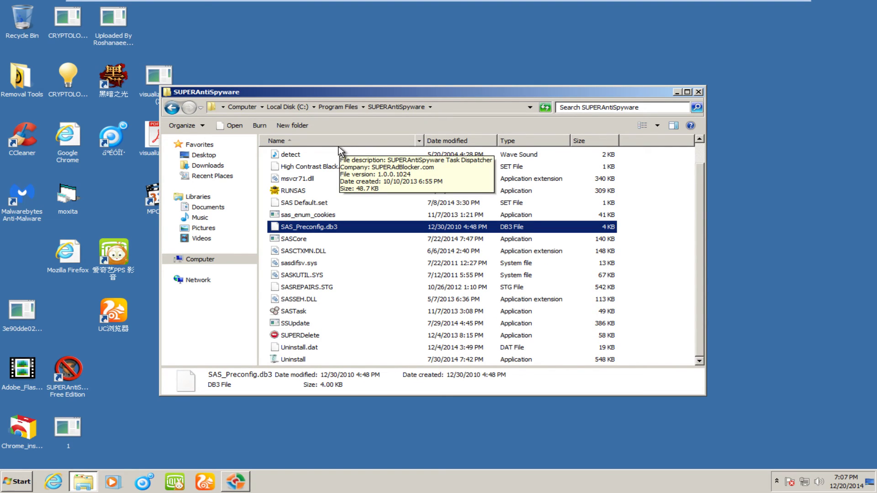
left_click_drag(368, 94, 388, 102)
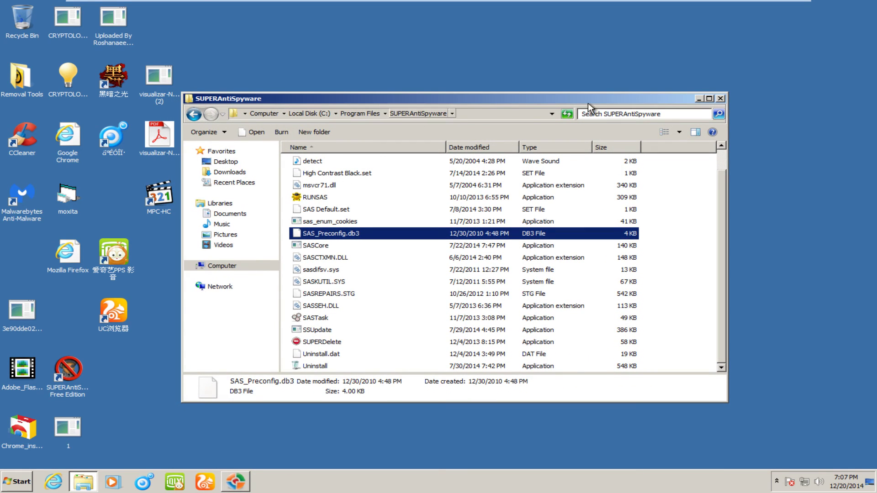
Close the SUPERAntiSpyware folder and inspect the HitmanPro, Malwarebytes and procexp items in Removal Tools.
left_click(721, 98)
double_click(20, 78)
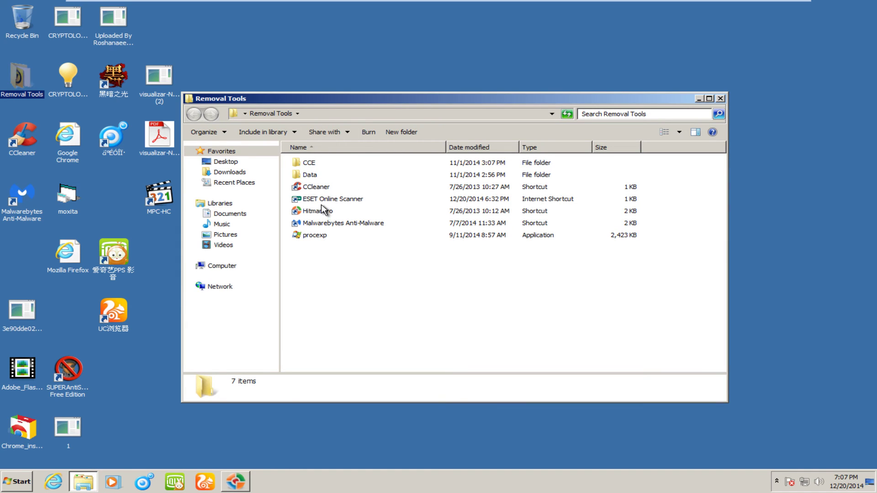
left_click(319, 211)
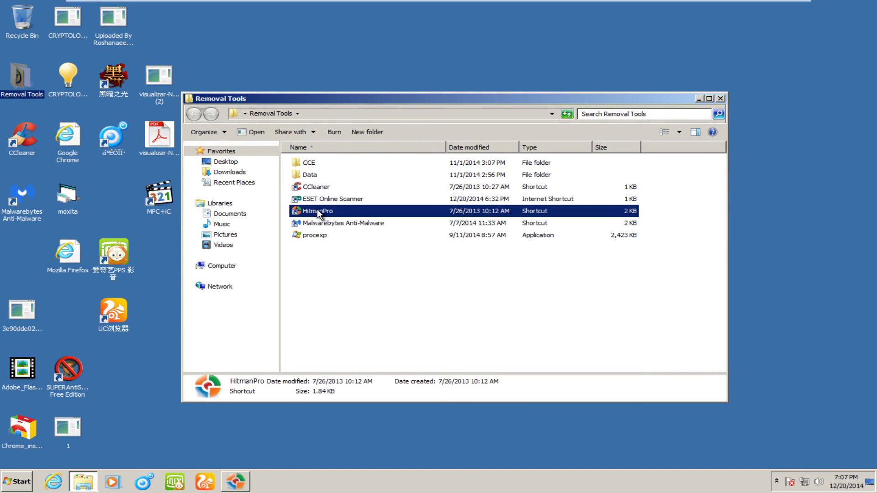
left_click(316, 200)
left_click(307, 224)
left_click(304, 236)
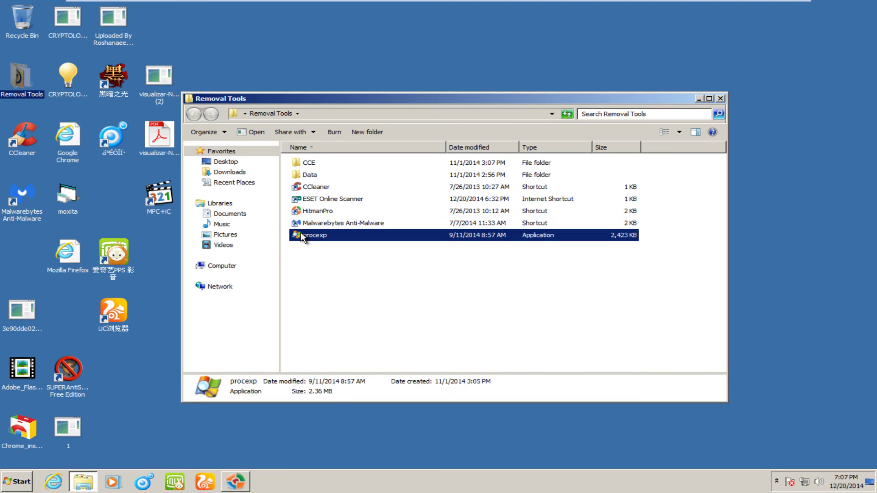
left_click(307, 224)
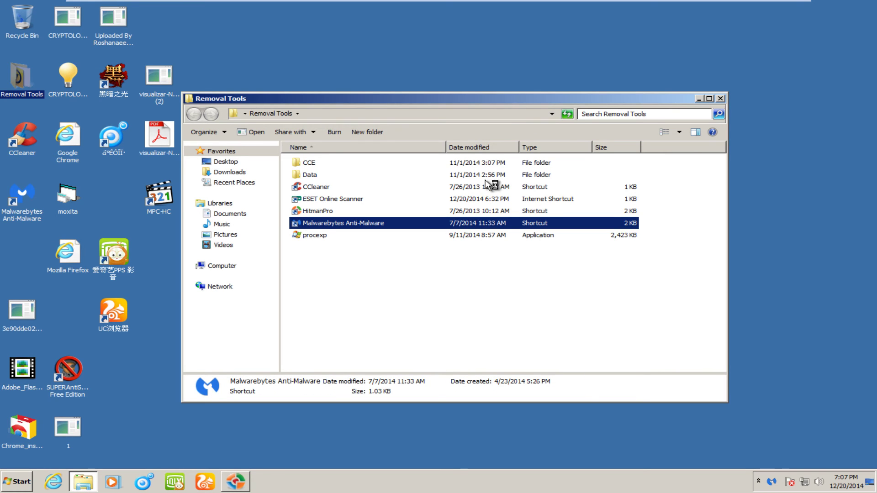
Close the Removal Tools folder window and the Malwarebytes Anti-Malware window.
left_click_drag(507, 100, 519, 58)
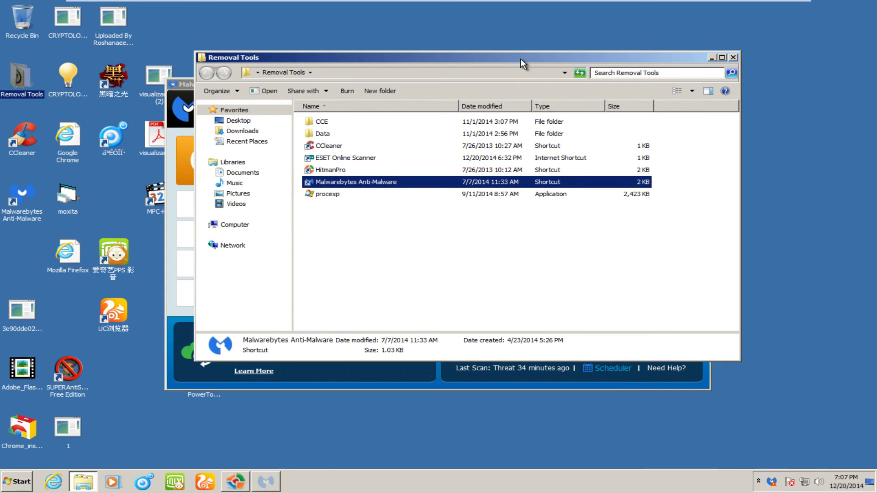
left_click(733, 57)
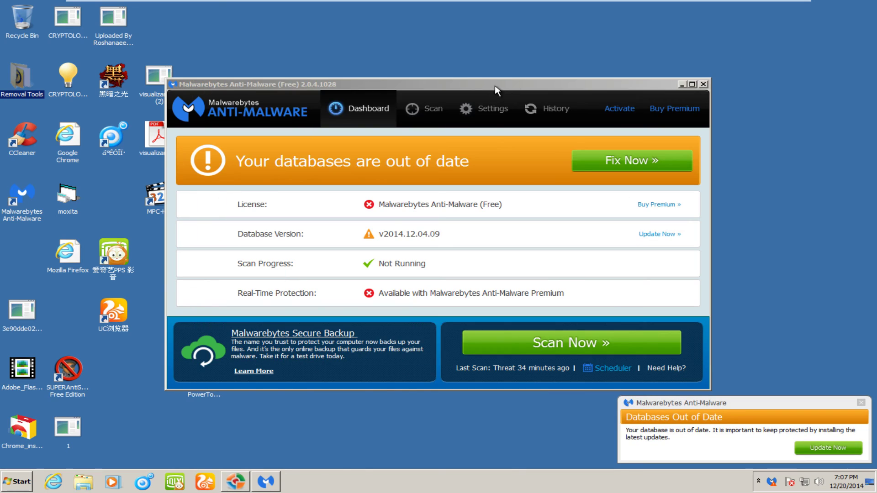
left_click_drag(495, 86, 492, 51)
left_click(698, 50)
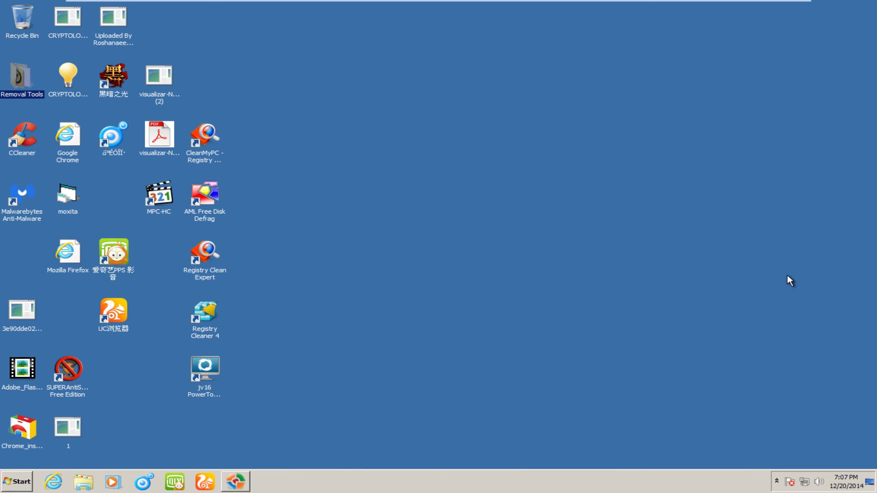
double_click(75, 377)
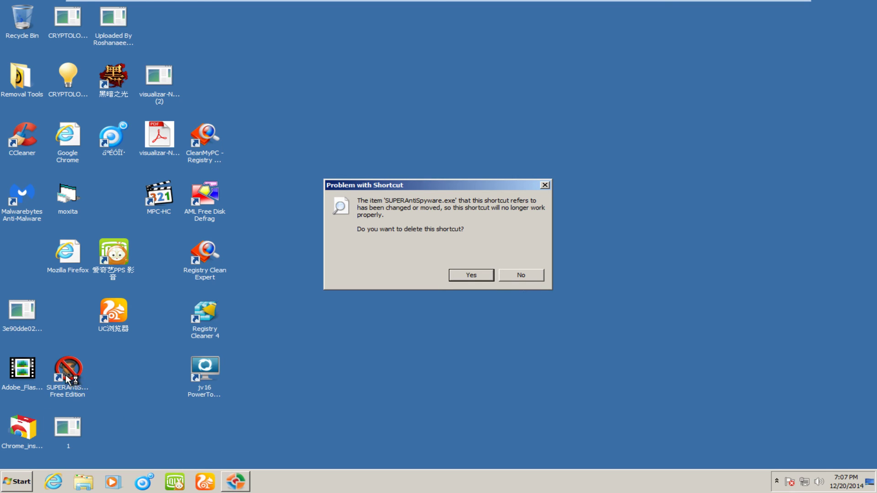
left_click_drag(396, 187, 390, 178)
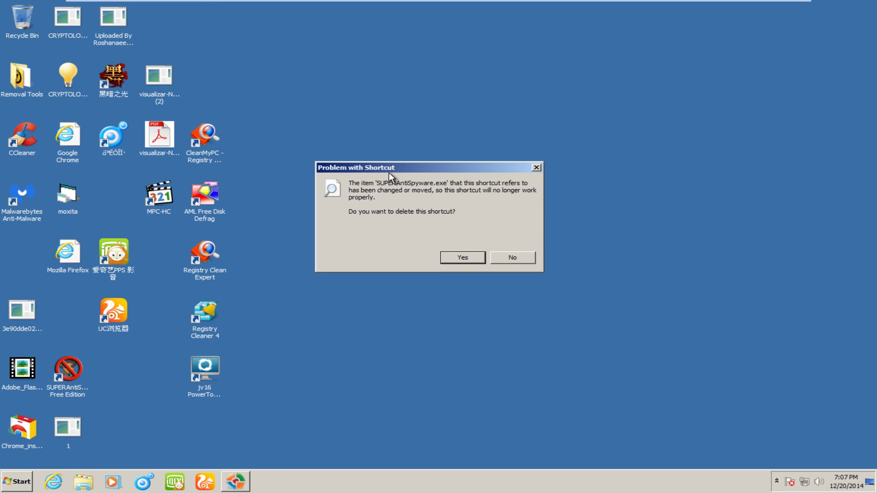
left_click(504, 259)
left_click(489, 260)
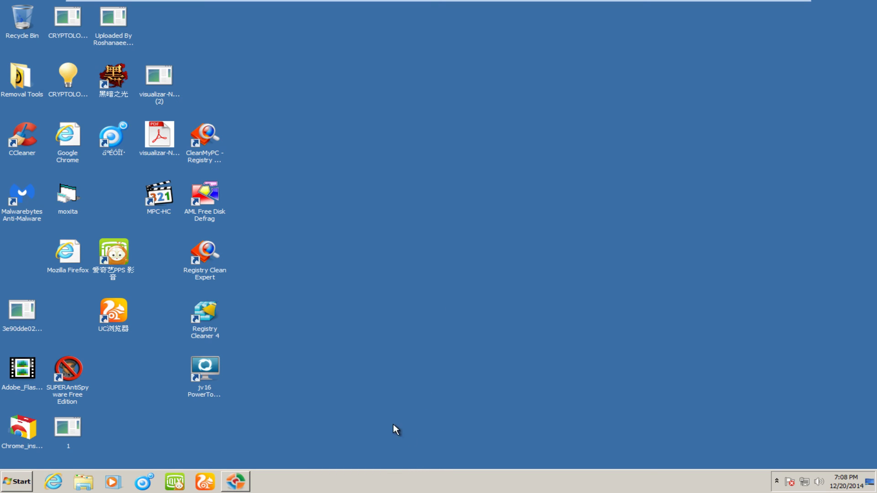
Start Task Manager from the taskbar menu five times, showing it closes itself each time.
right_click(391, 483)
left_click(407, 452)
right_click(480, 480)
left_click(500, 453)
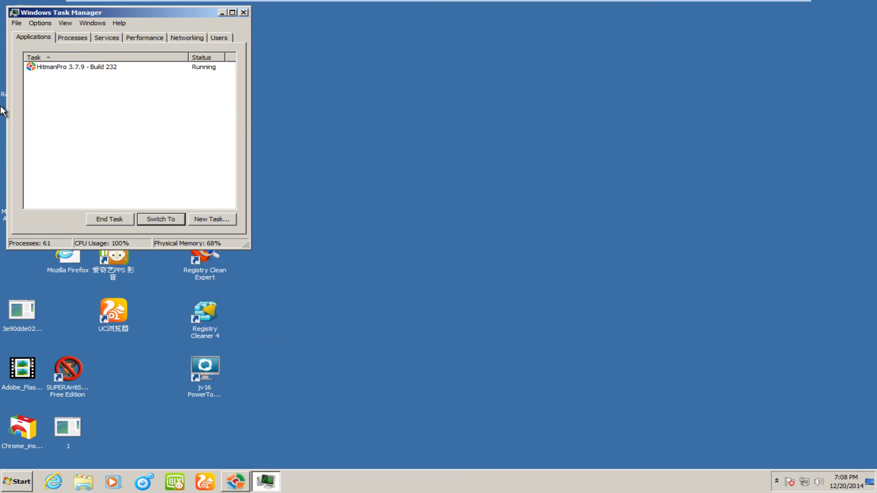
right_click(441, 483)
left_click(454, 450)
right_click(462, 486)
left_click(483, 454)
right_click(487, 485)
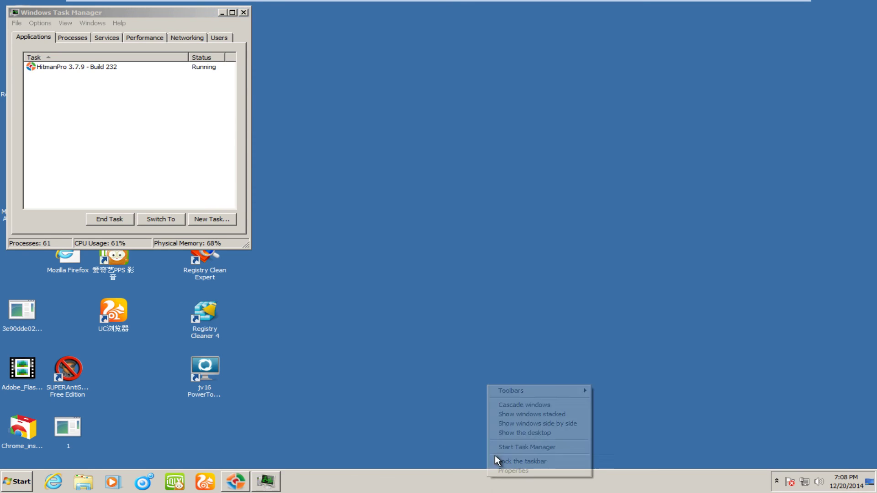
left_click(502, 448)
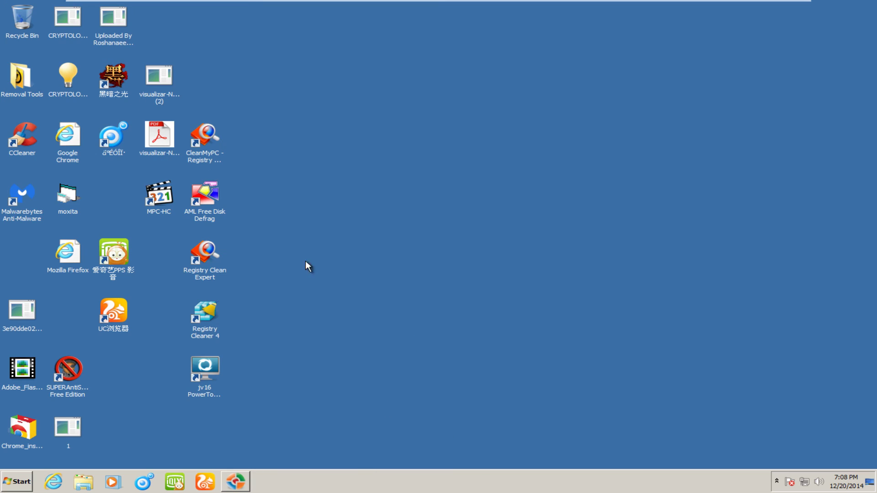
left_click(7, 487)
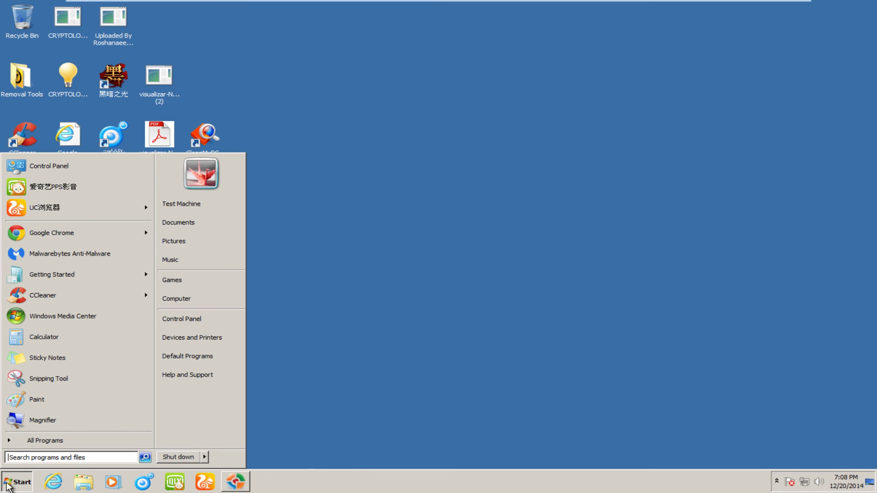
Launch msconfig, show the Startup list, and widen the Startup Item column.
type("msconfig")
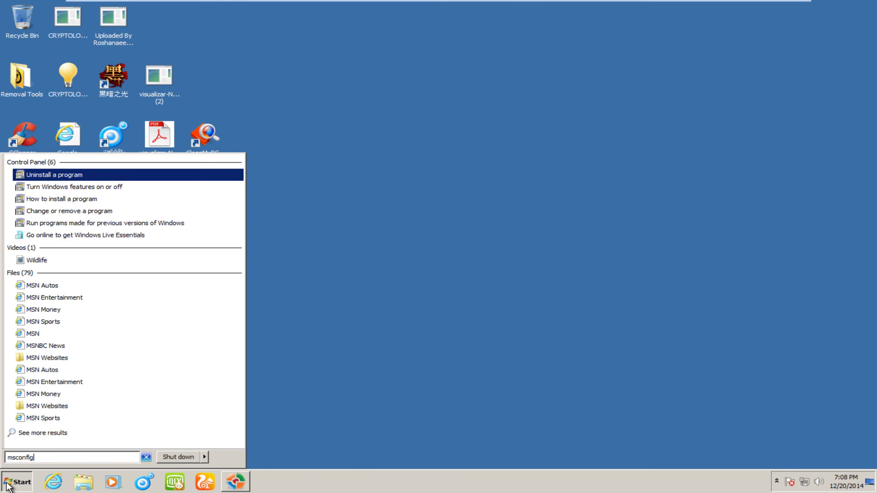
key("Return")
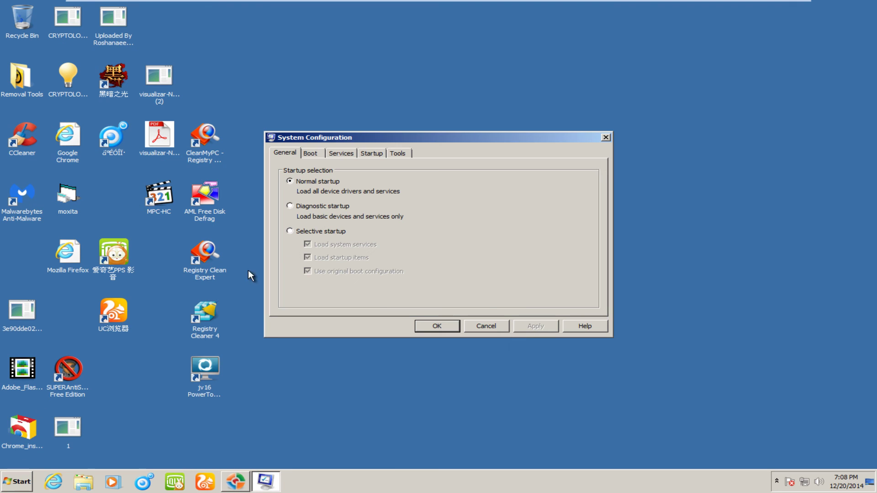
left_click(365, 155)
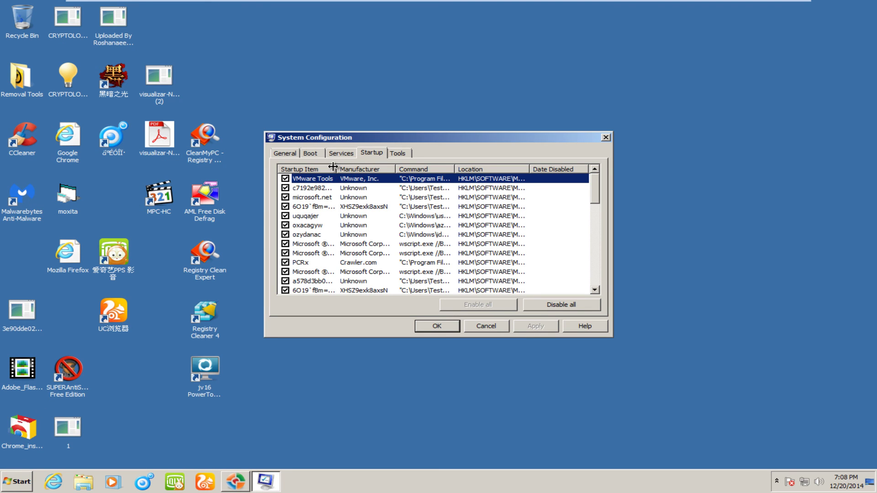
left_click_drag(336, 169, 480, 169)
Inspect the hash-named startup entries such as 6O19`fBm=aCvU.
left_click(319, 207)
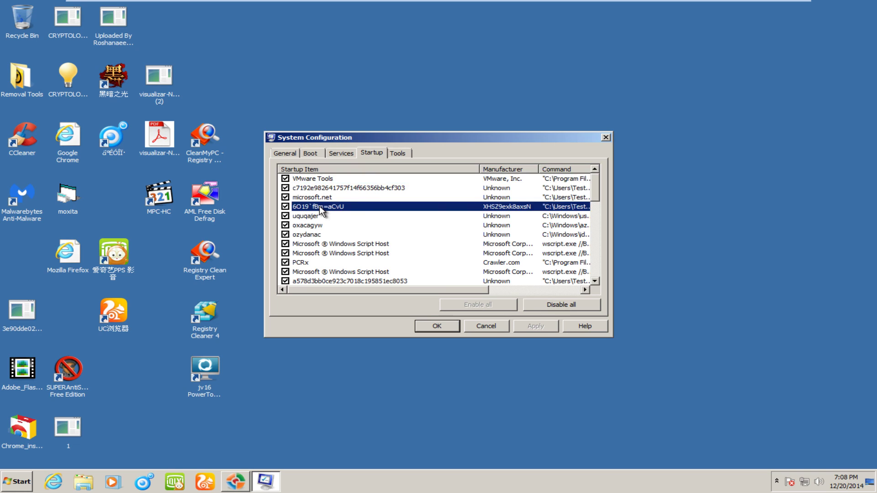
scroll(319, 208, "down", 3)
left_click(318, 223)
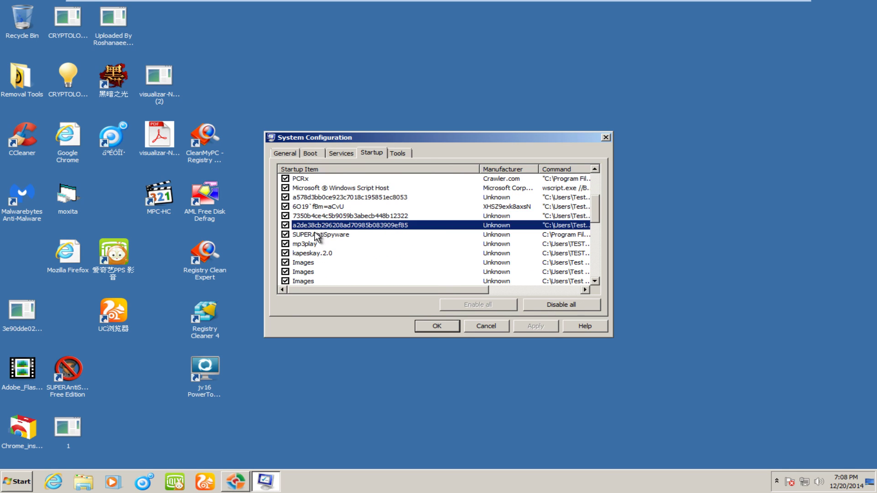
key("Home")
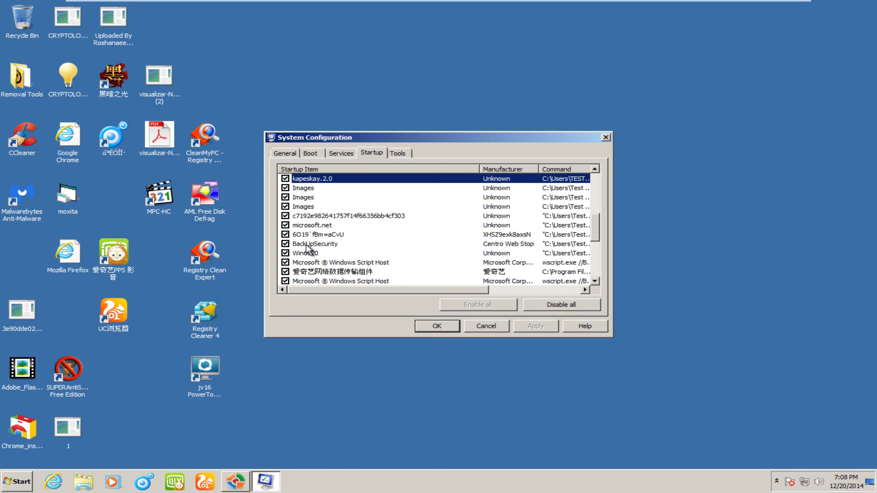
key("Down")
key("Down")
key("Down")
key("Down")
key("Down")
key("Down")
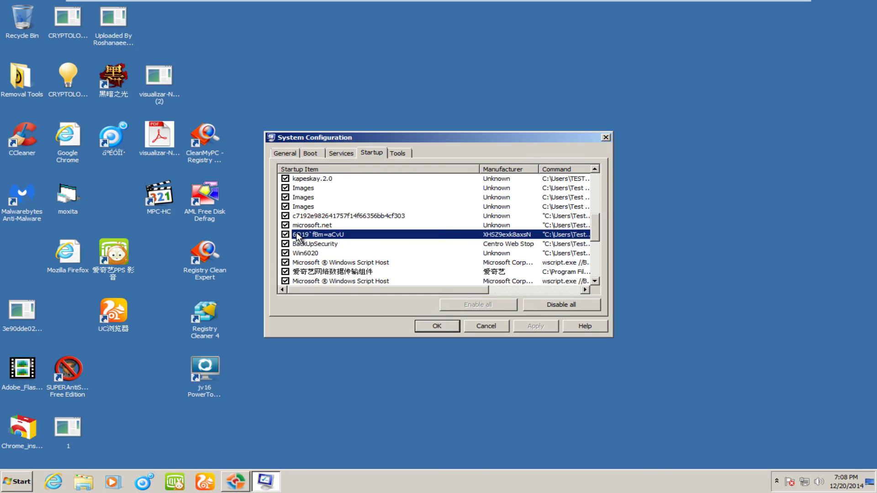
key("Down")
key("Down")
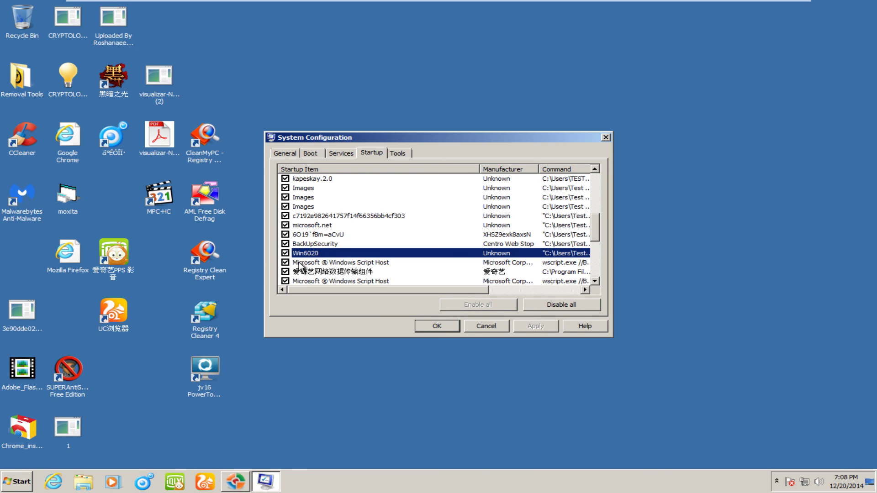
scroll(299, 265, "down", 2)
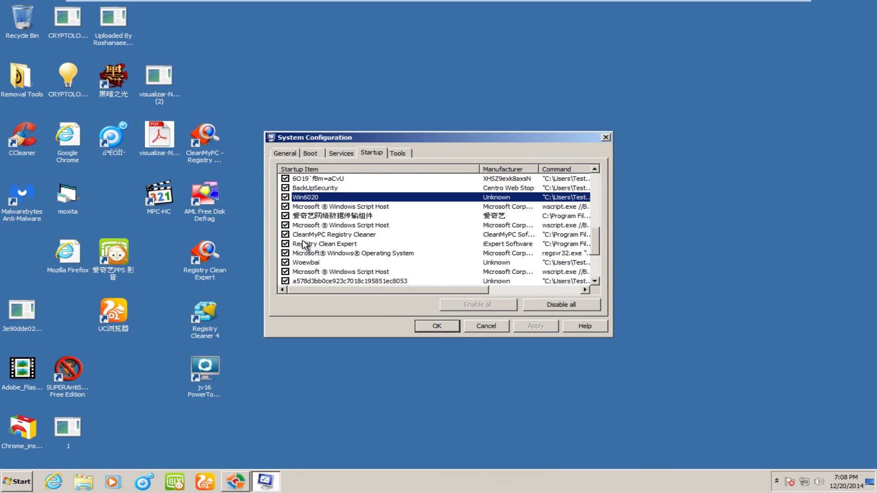
scroll(303, 245, "down", 3)
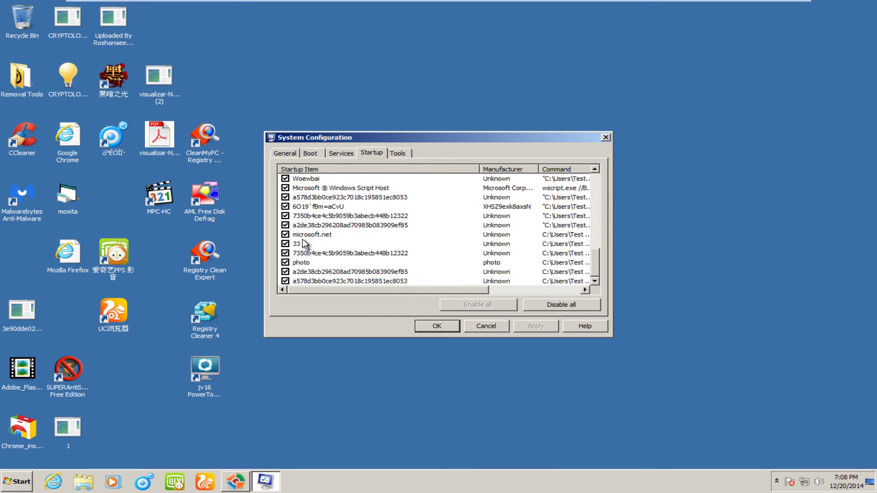
Step through the remaining suspicious startup entries, including microsoft.net and photo, to the last one.
left_click(305, 216)
left_click(305, 197)
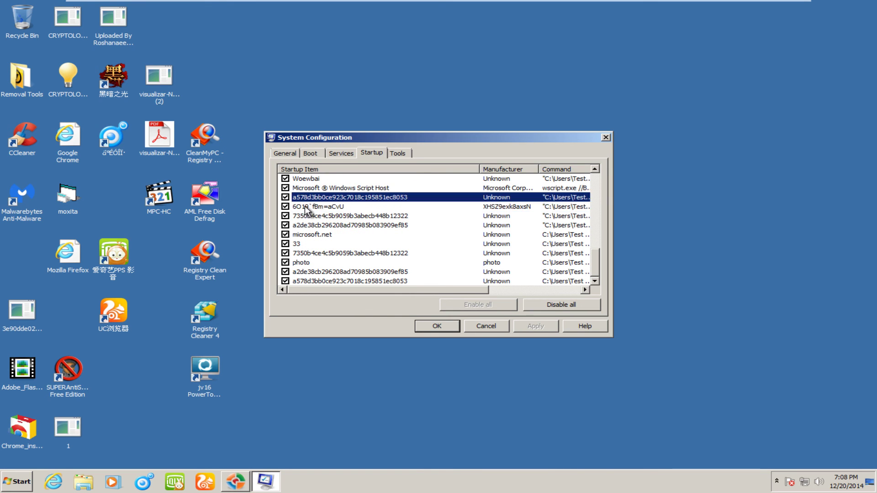
left_click(305, 207)
left_click(305, 225)
left_click(305, 235)
left_click(303, 244)
left_click(302, 253)
left_click(298, 263)
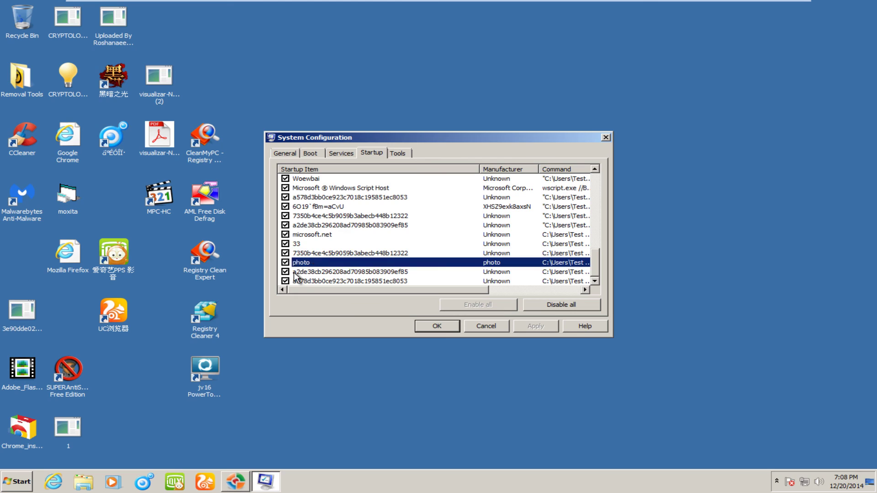
left_click(294, 272)
left_click(294, 281)
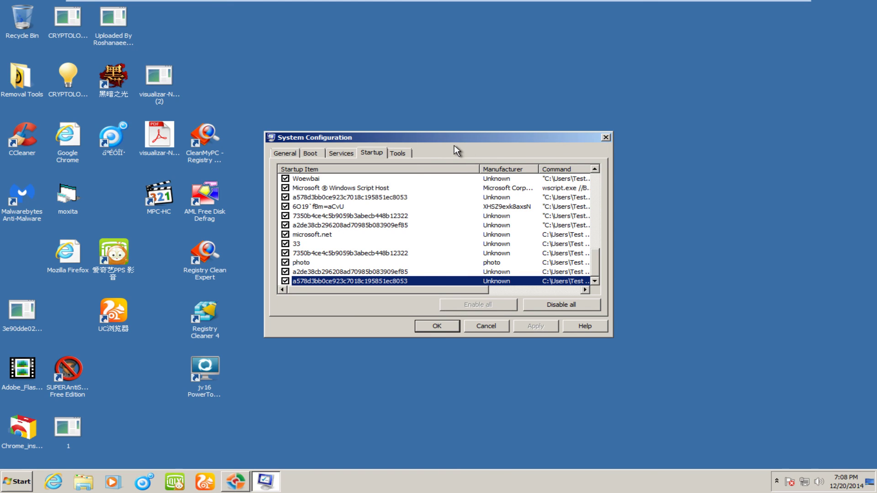
left_click_drag(456, 141, 491, 103)
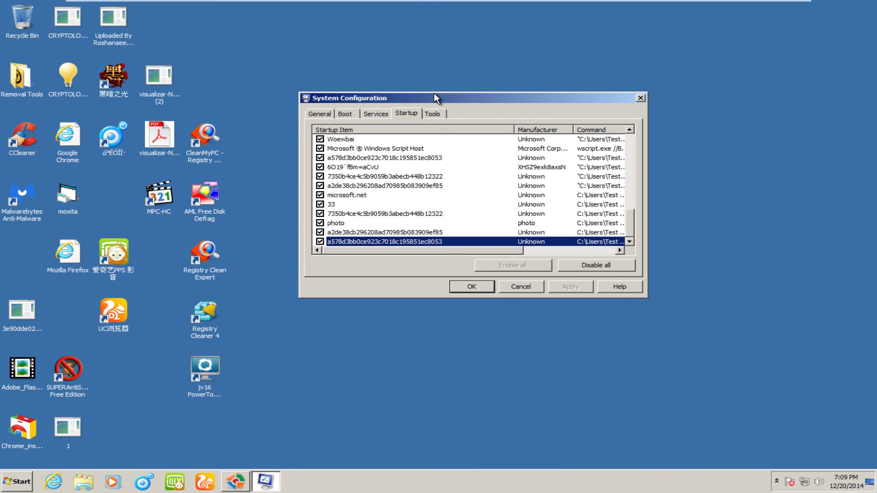
left_click_drag(434, 92, 423, 78)
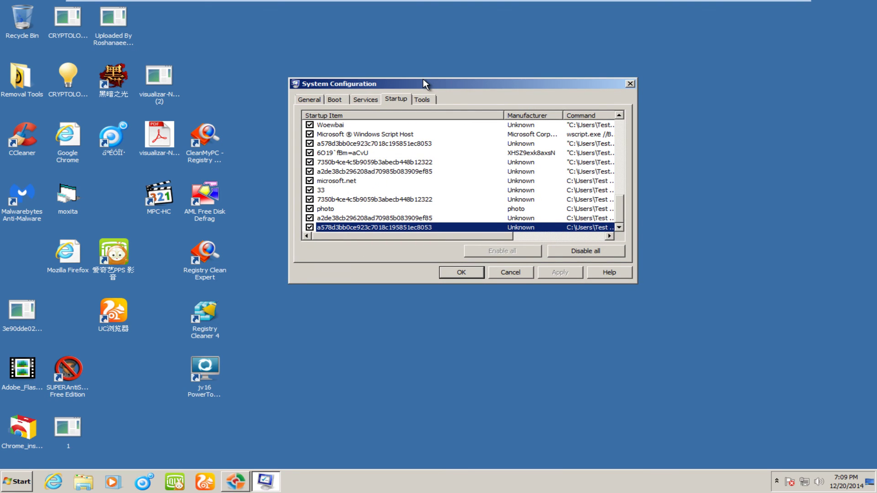